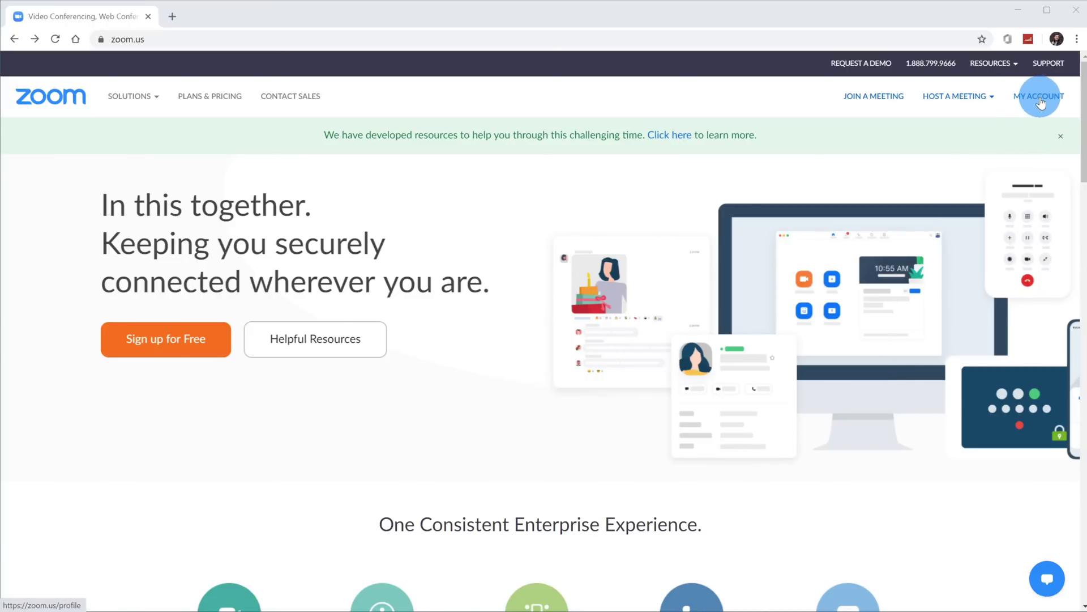
# Step: Go to My Account and open Settings, landing on the Meeting tab's Security section
pyautogui.click(1040, 97)
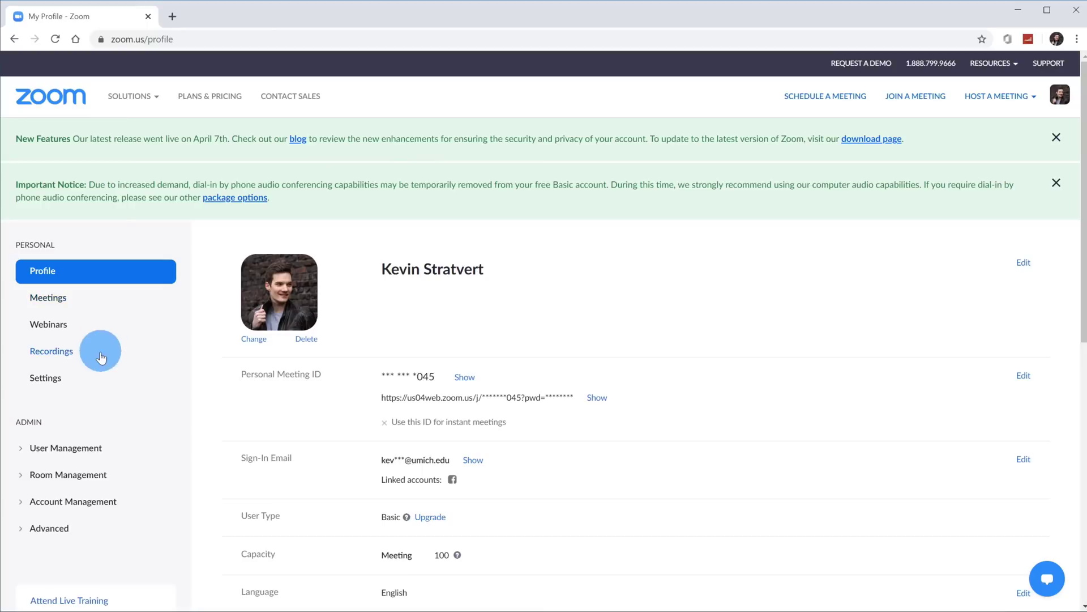
pyautogui.click(99, 386)
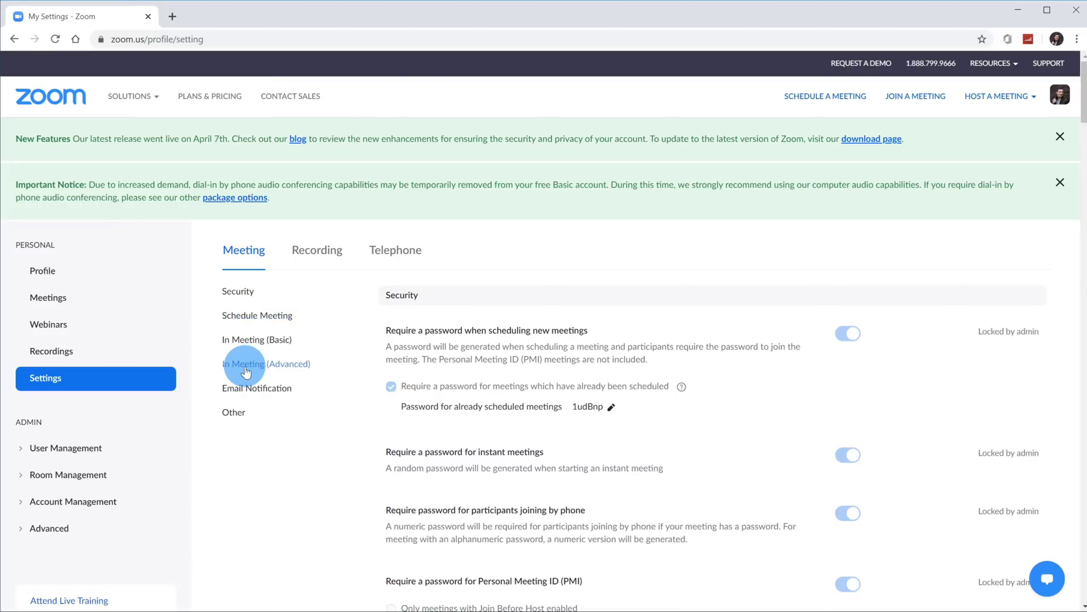
# Step: In In Meeting (Advanced), switch the Breakout room setting off and back on so it stays enabled
pyautogui.click(245, 370)
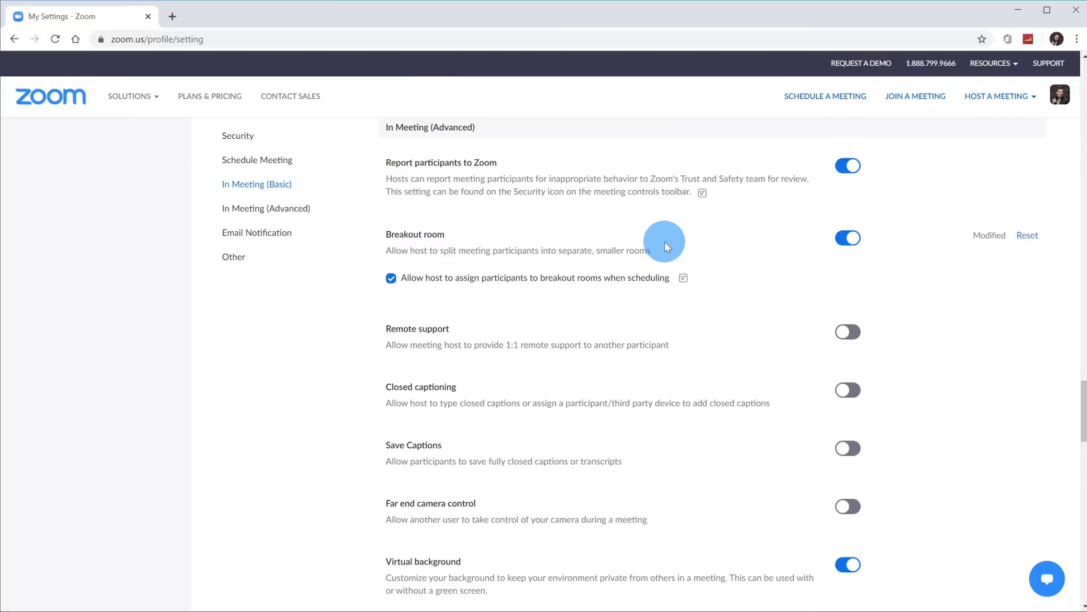
pyautogui.click(848, 241)
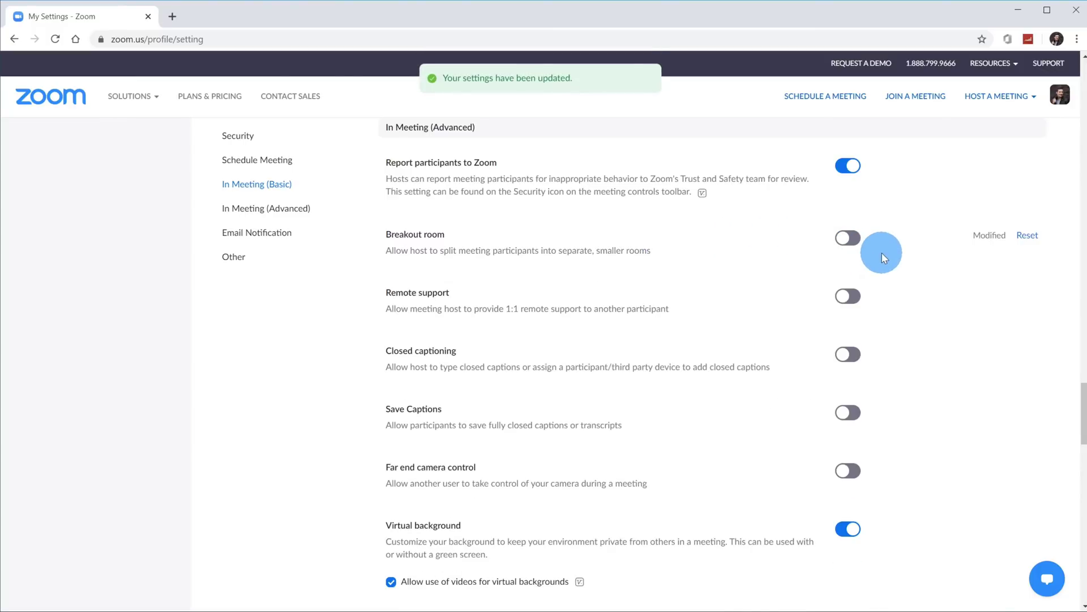
pyautogui.click(848, 238)
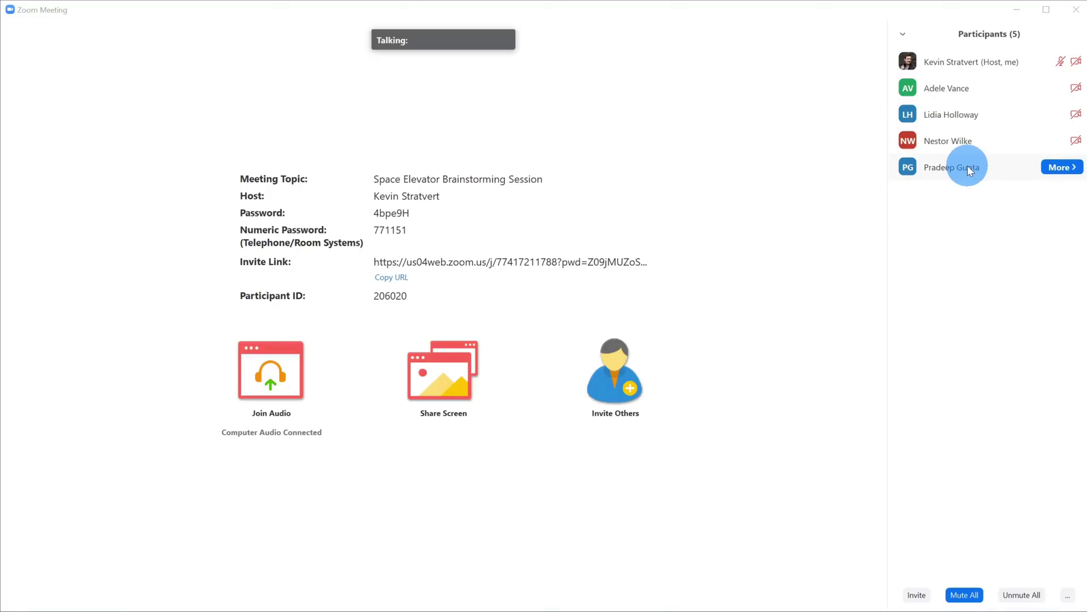
# Step: Reveal the meeting controls in the Space Elevator Brainstorming Session window
pyautogui.moveTo(689, 185)
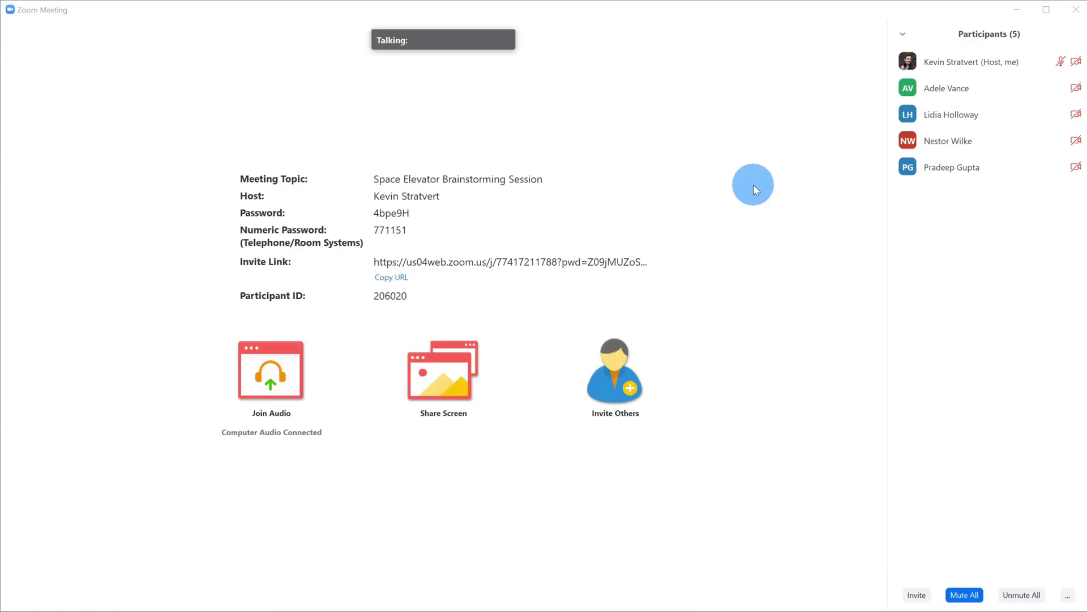
pyautogui.moveTo(986, 84)
pyautogui.moveTo(1022, 64)
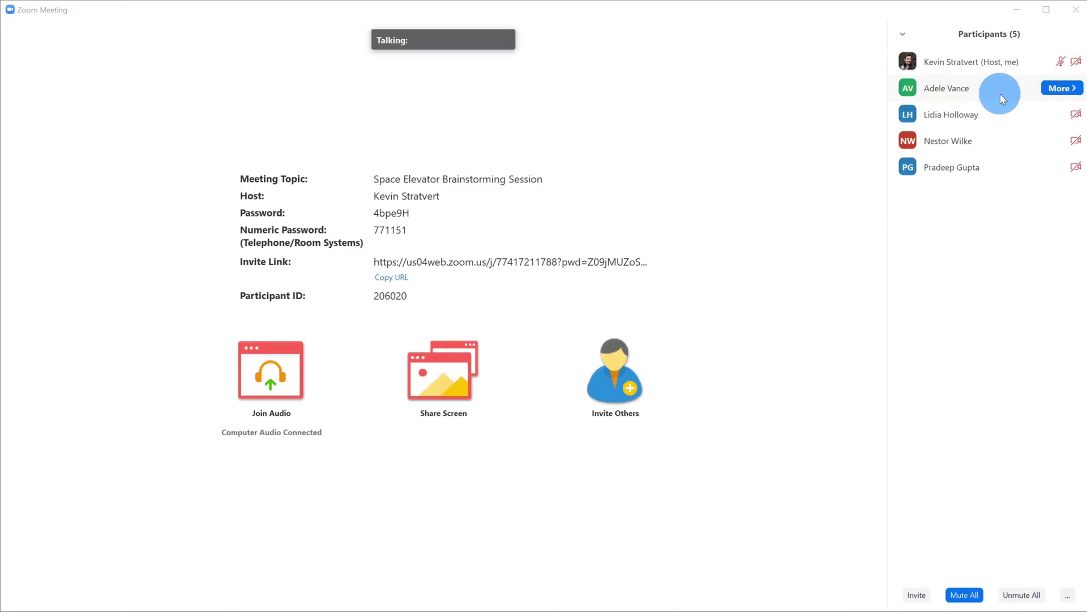
pyautogui.moveTo(1006, 175)
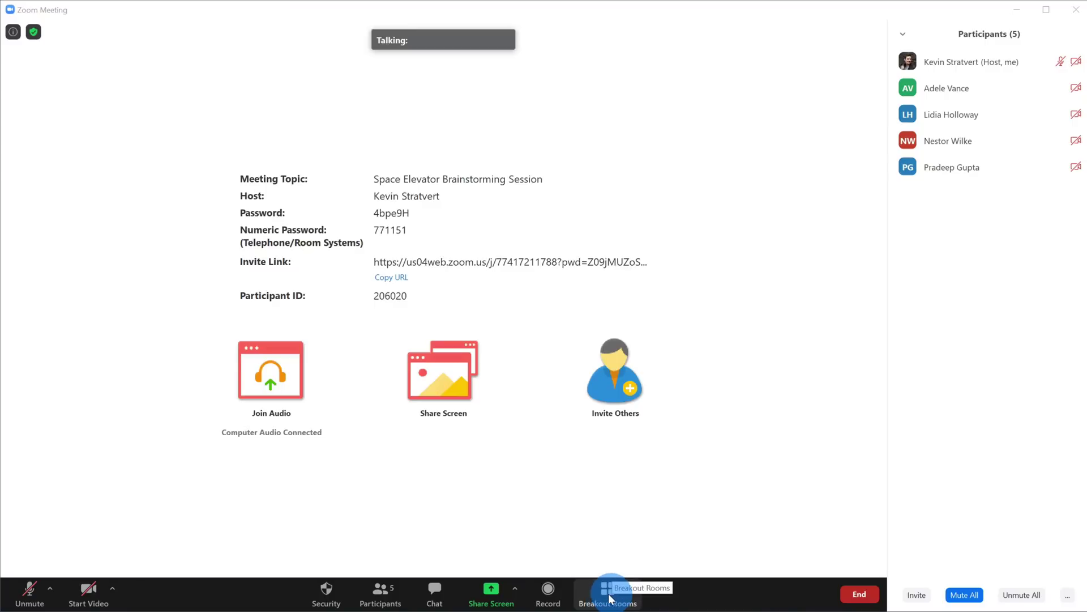
# Step: Open the Breakout Rooms manager and bring up its Recreate options
pyautogui.click(604, 600)
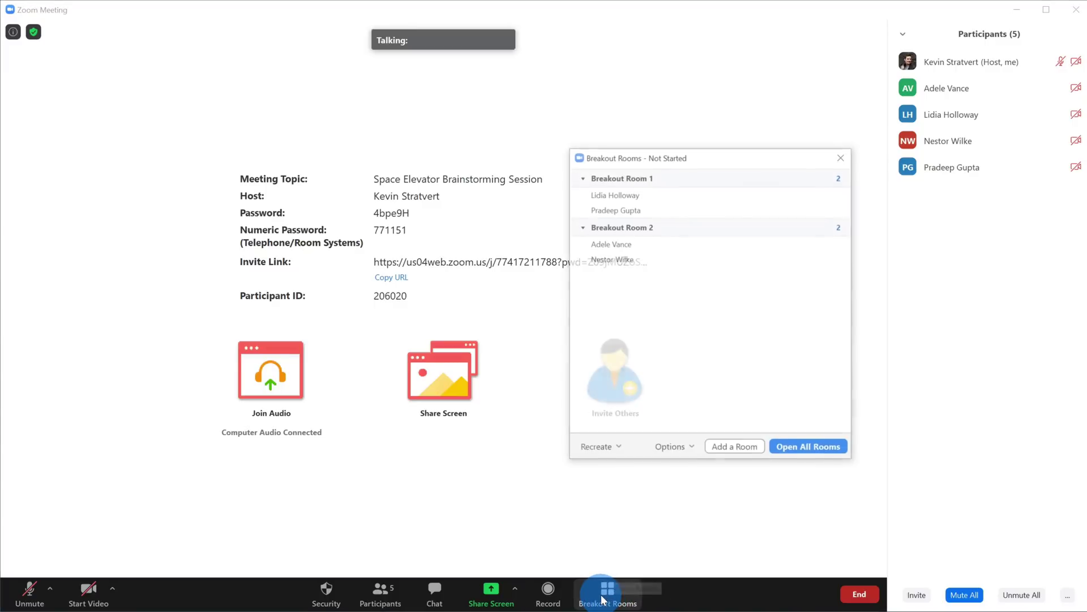
pyautogui.click(596, 448)
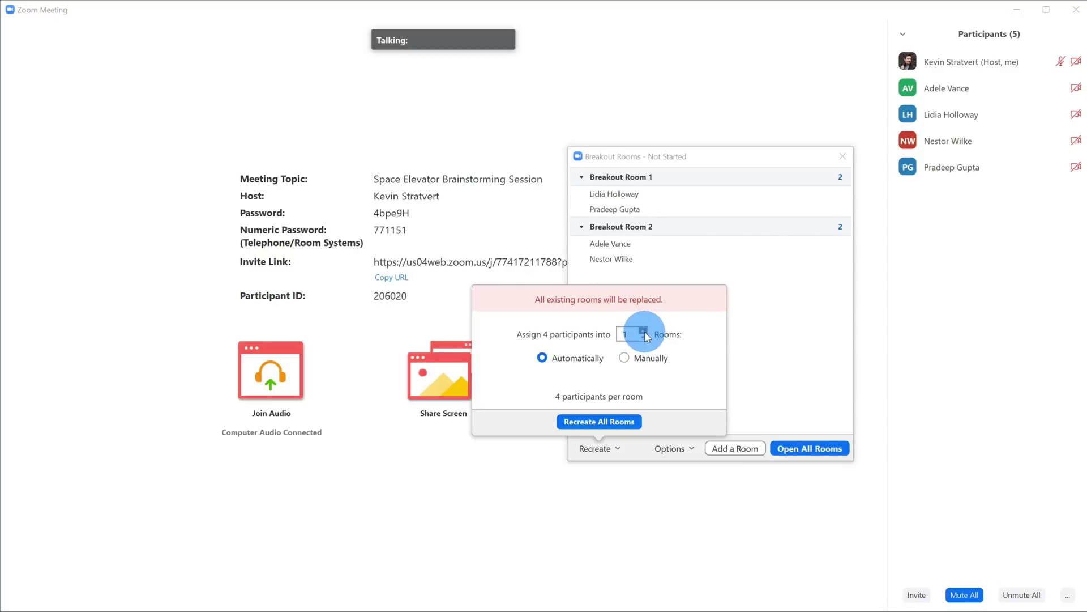
# Step: Set Rooms back to 2 with Automatically assignment and recreate all rooms, reshuffling participants
pyautogui.click(645, 331)
pyautogui.click(645, 331)
pyautogui.click(645, 331)
pyautogui.click(645, 332)
pyautogui.click(642, 337)
pyautogui.click(643, 337)
pyautogui.click(642, 338)
pyautogui.click(643, 338)
pyautogui.click(595, 422)
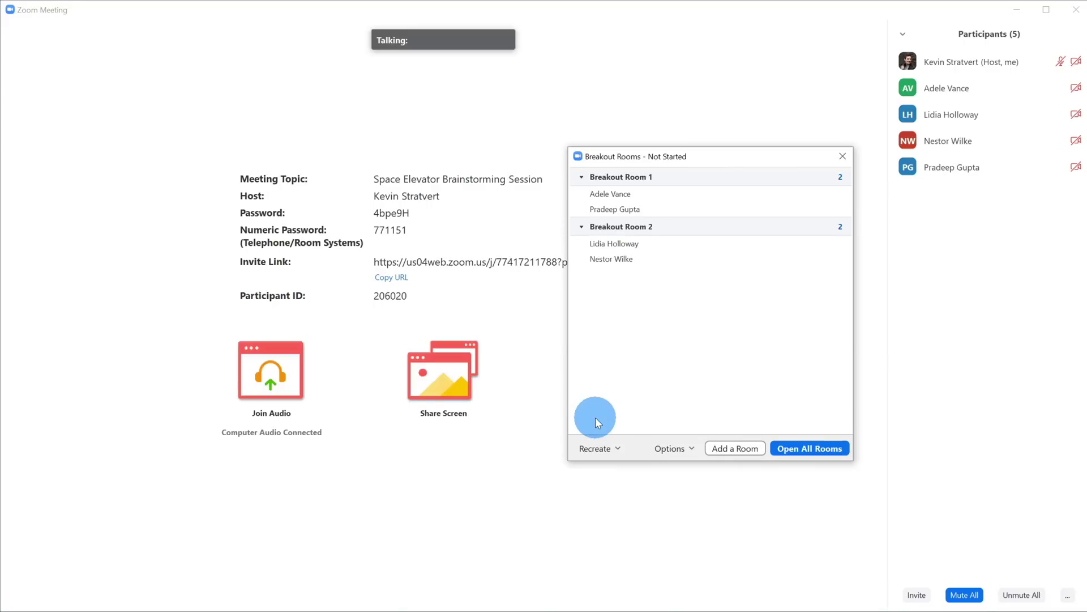
pyautogui.moveTo(689, 183)
pyautogui.moveTo(681, 245)
pyautogui.moveTo(687, 208)
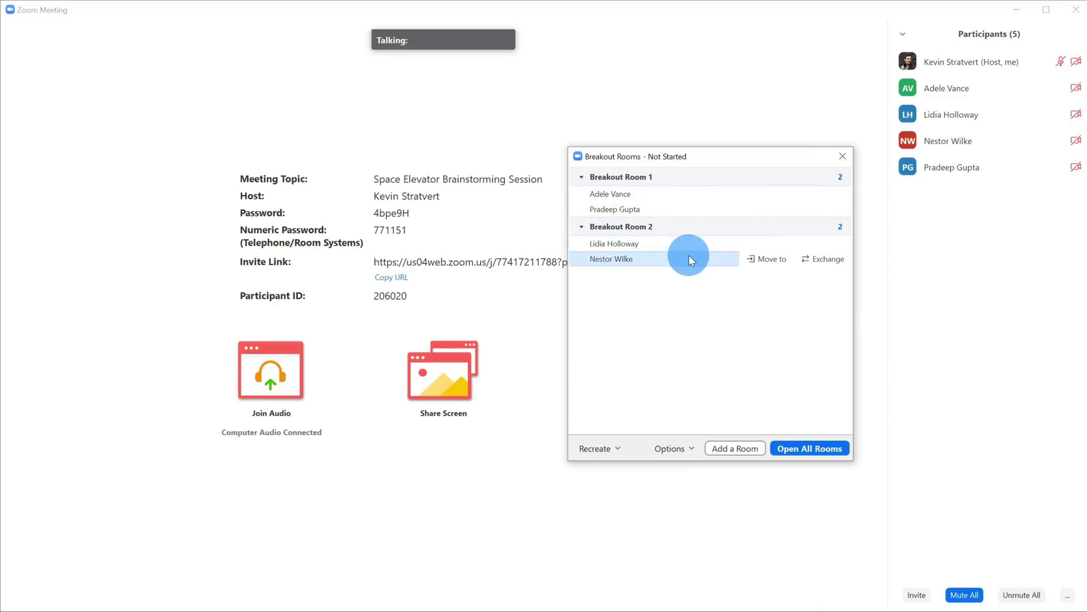
# Step: Recreate the two breakout rooms empty using Manually assignment
pyautogui.click(604, 449)
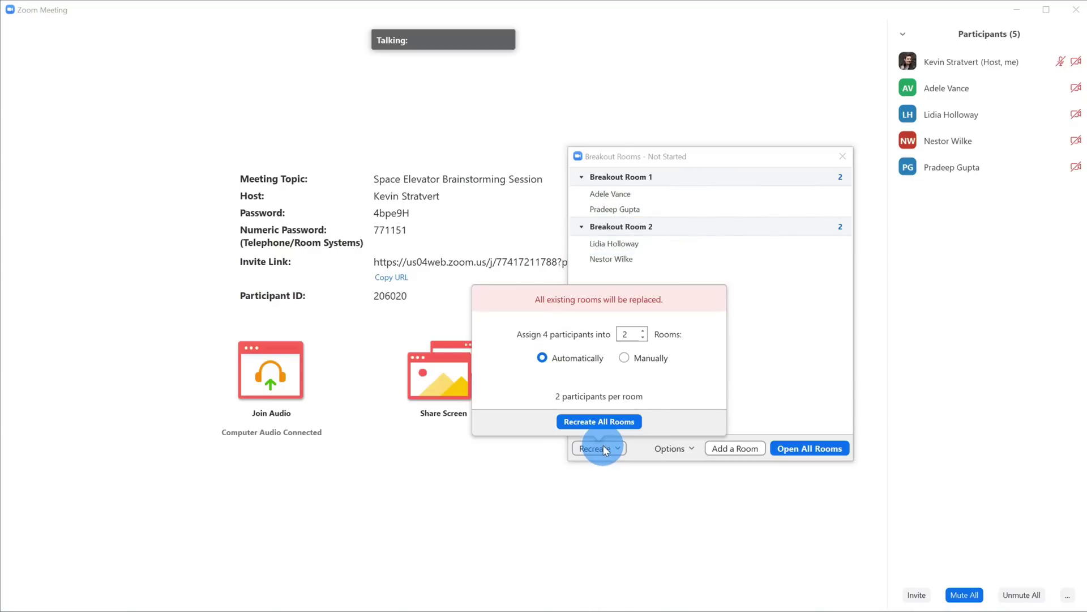
pyautogui.click(624, 357)
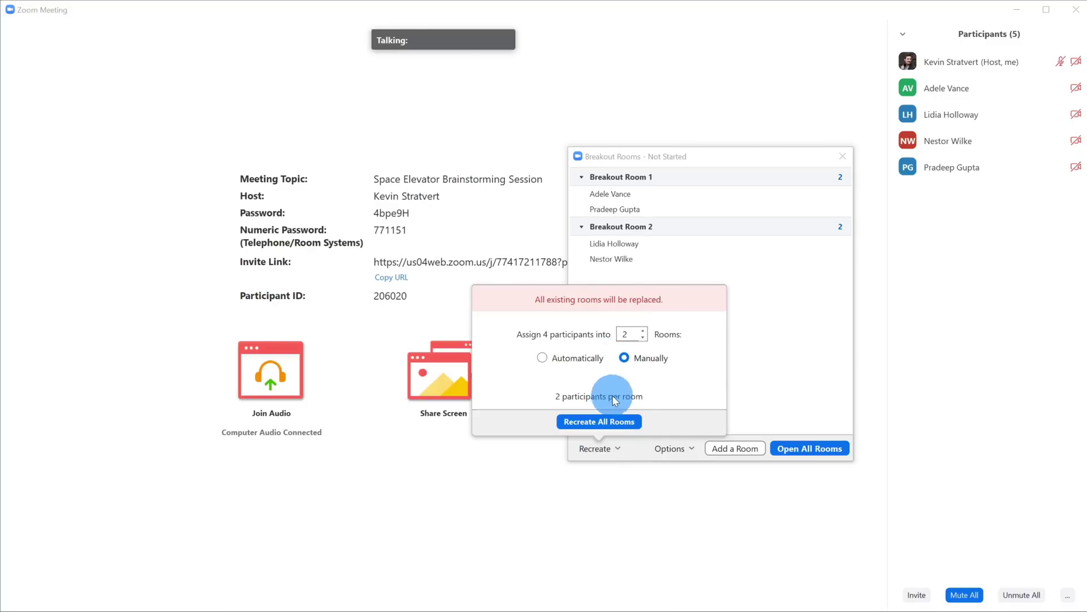
pyautogui.click(609, 422)
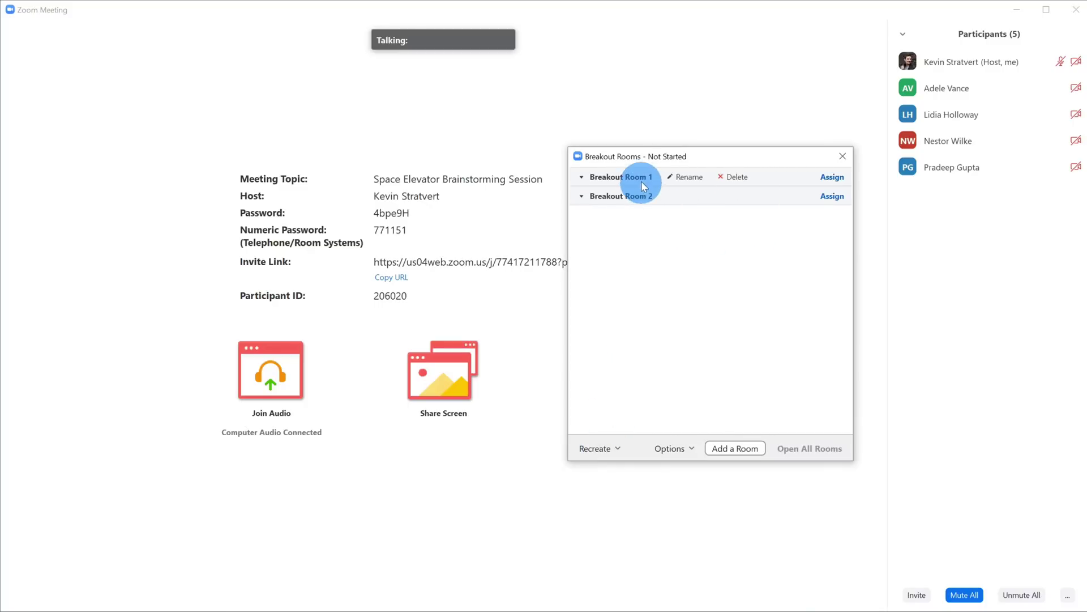
# Step: Assign two participants each to Breakout Room 1 and Breakout Room 2
pyautogui.click(833, 177)
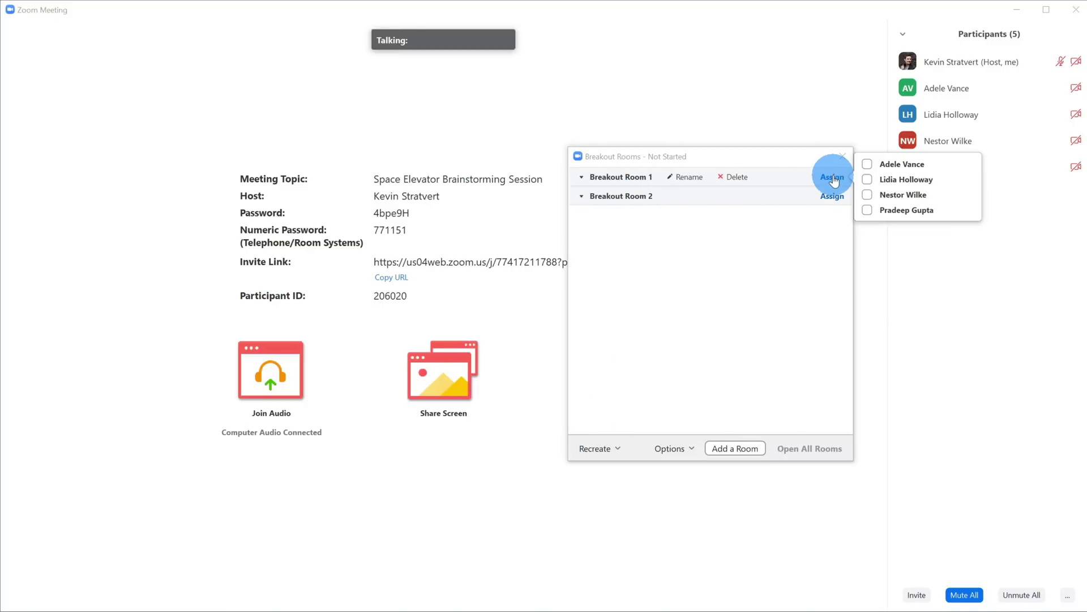
pyautogui.click(869, 163)
pyautogui.click(869, 195)
pyautogui.click(822, 228)
pyautogui.click(868, 219)
pyautogui.click(869, 233)
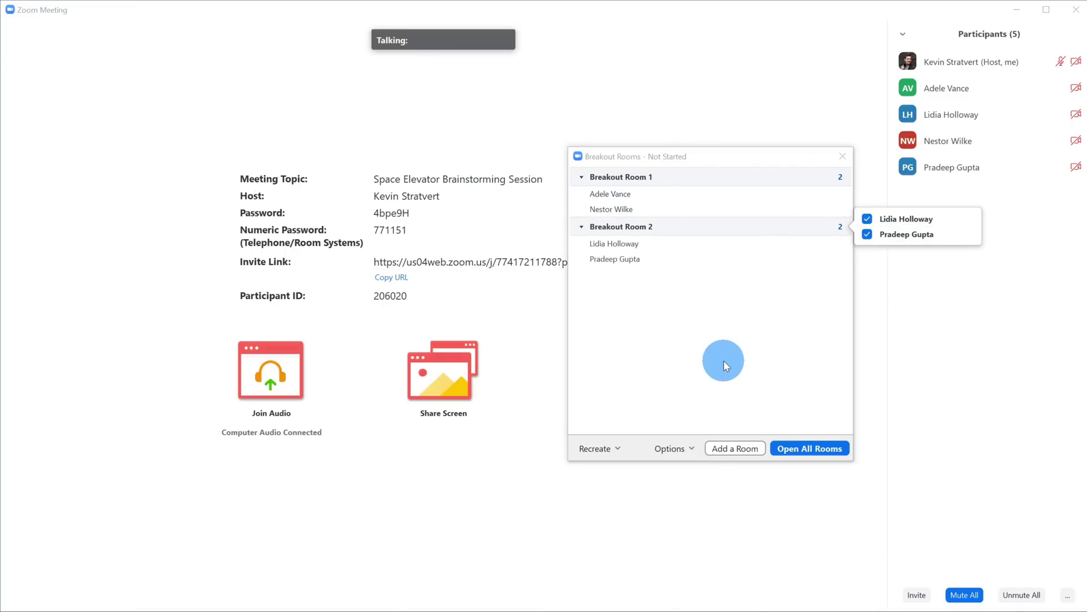
pyautogui.click(724, 360)
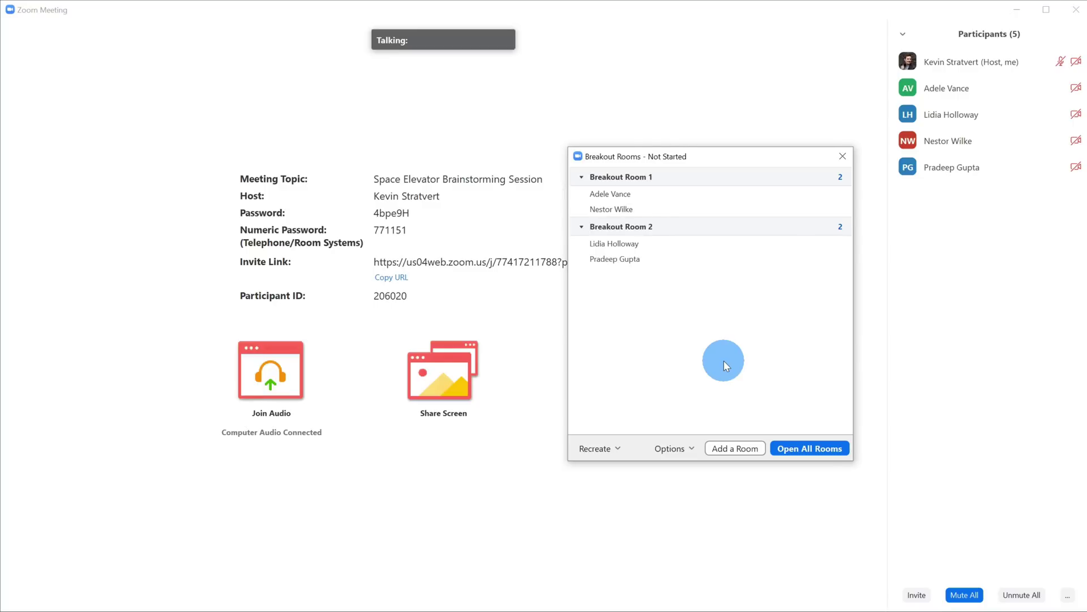
# Step: Move a Room 1 participant into Breakout Room 2 and a Room 2 participant into Breakout Room 1
pyautogui.moveTo(841, 306)
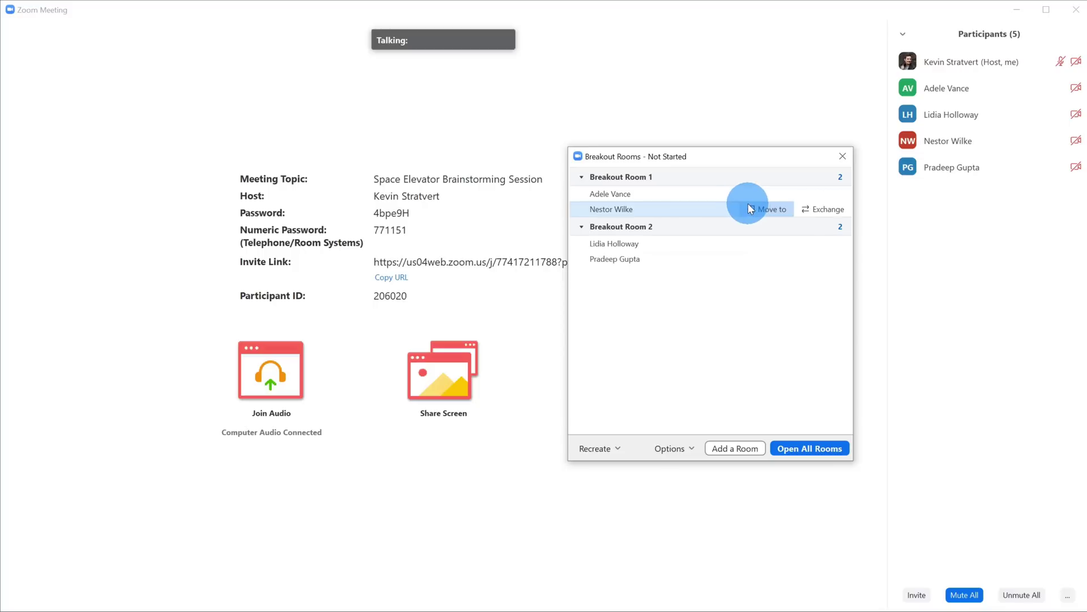
pyautogui.moveTo(744, 202)
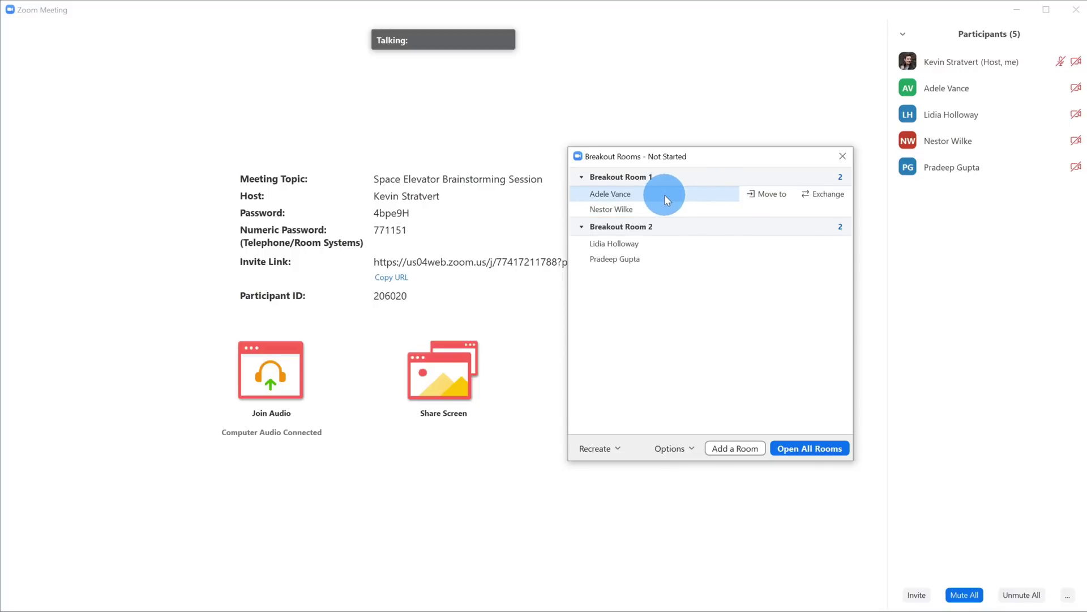
pyautogui.click(771, 195)
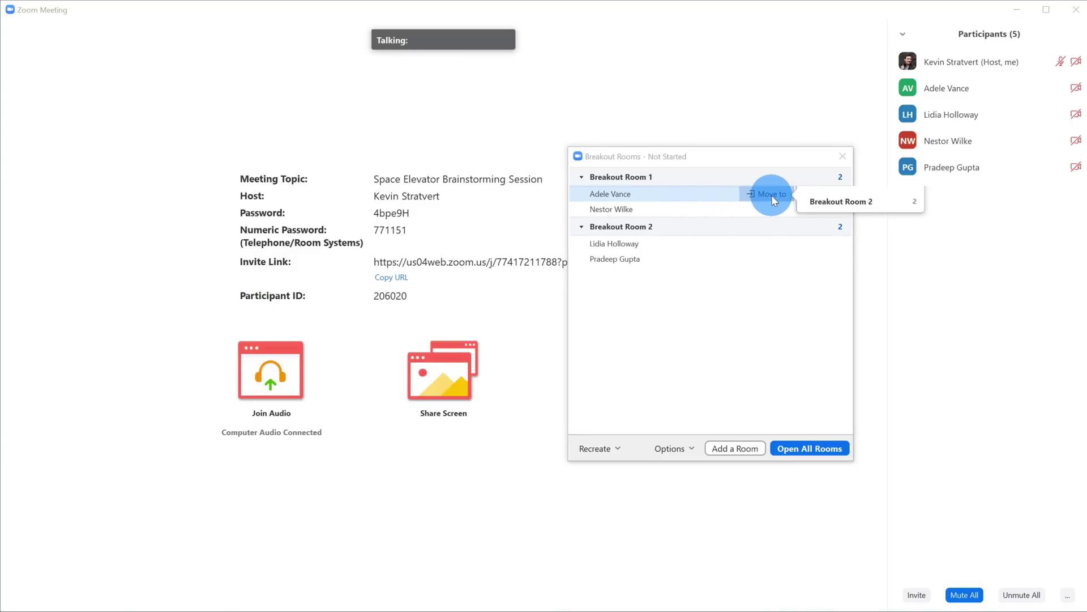
pyautogui.click(818, 198)
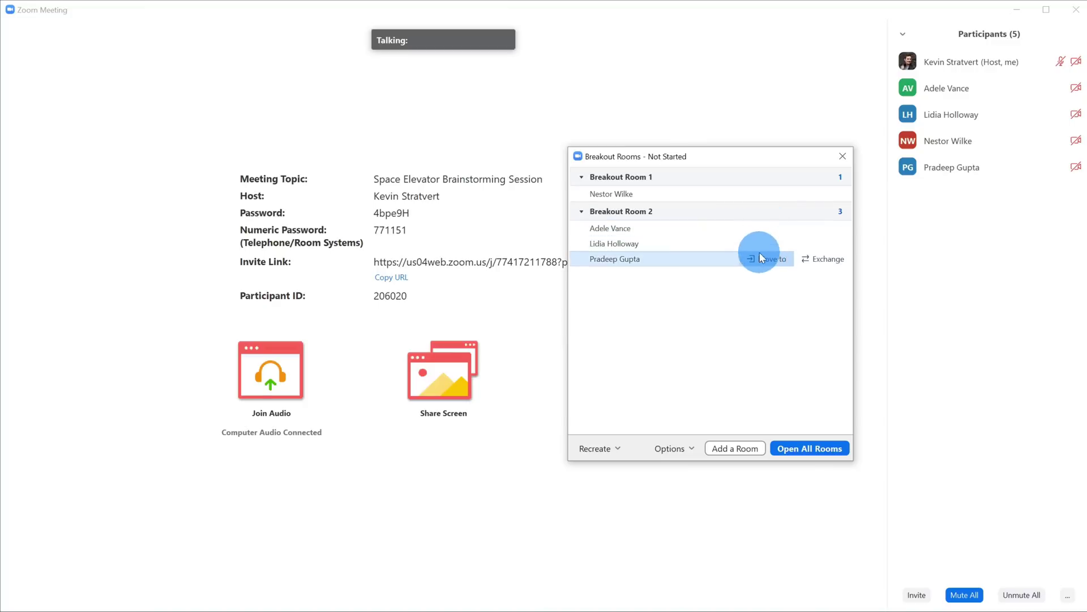
pyautogui.click(760, 259)
pyautogui.click(838, 258)
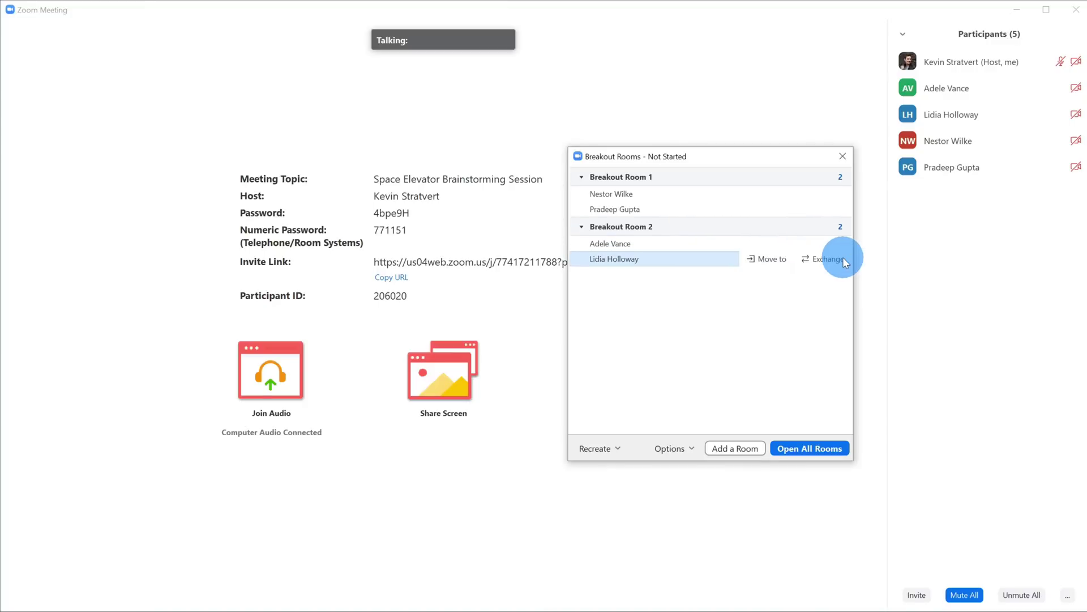
# Step: Exchange the first Breakout Room 1 participant with a chosen Breakout Room 2 participant
pyautogui.moveTo(719, 215)
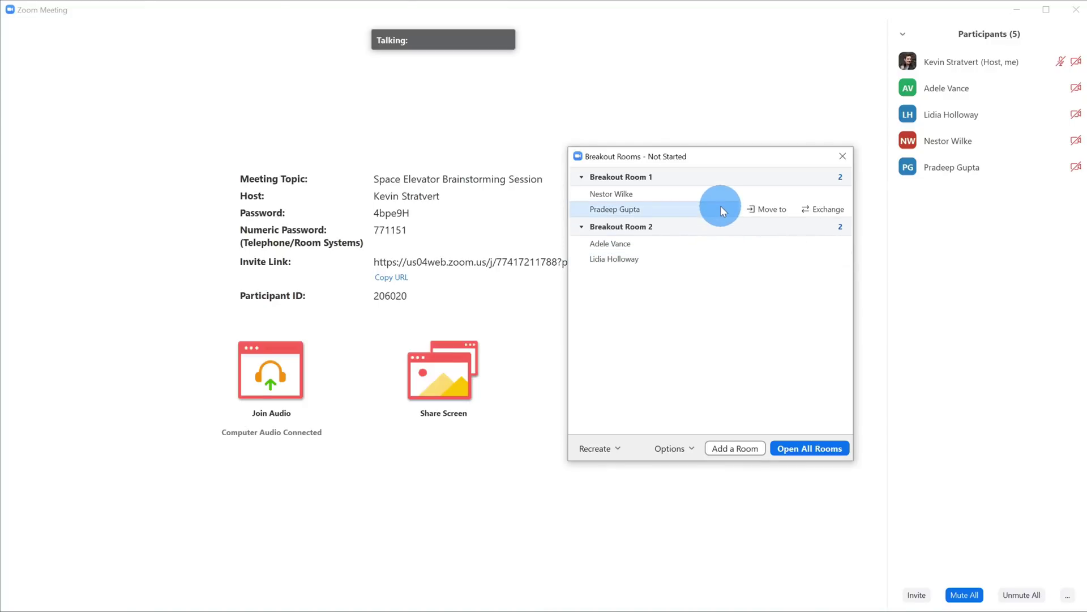
pyautogui.moveTo(747, 193)
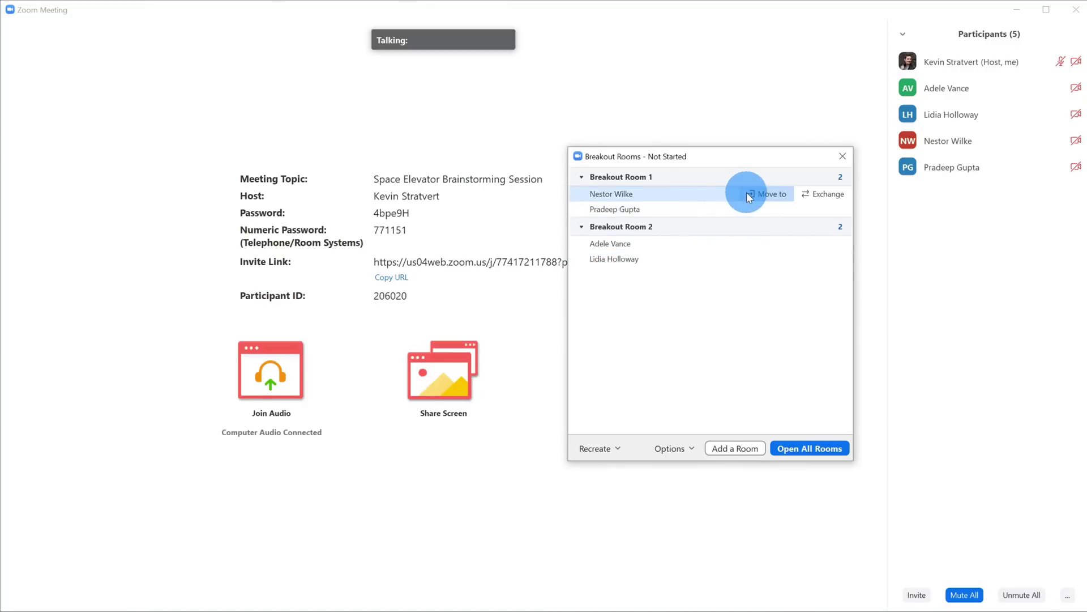
pyautogui.click(823, 193)
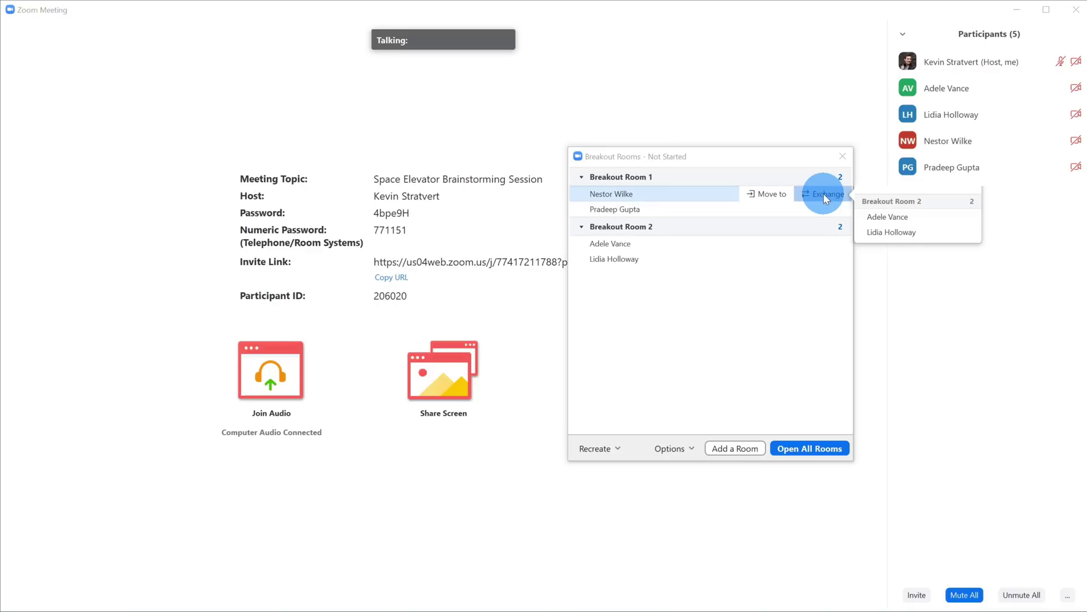
pyautogui.click(910, 233)
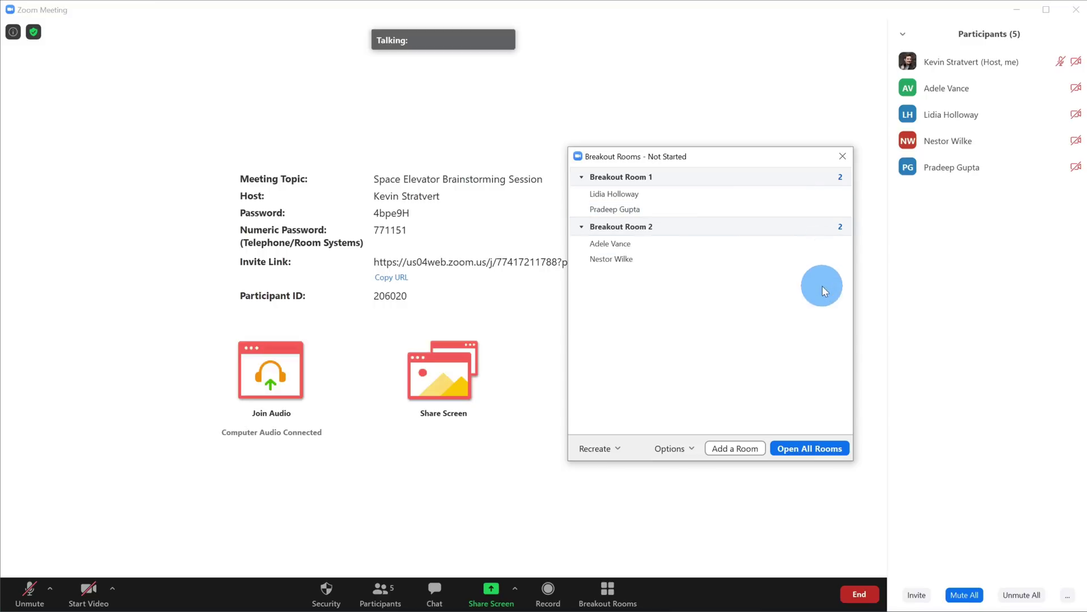
pyautogui.moveTo(831, 269)
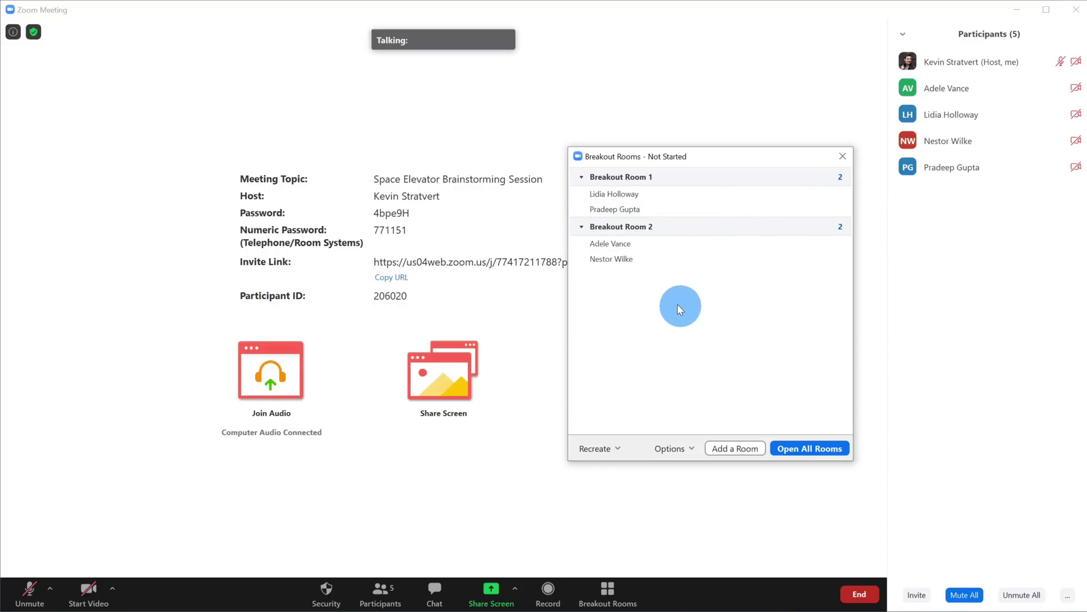
pyautogui.moveTo(662, 177)
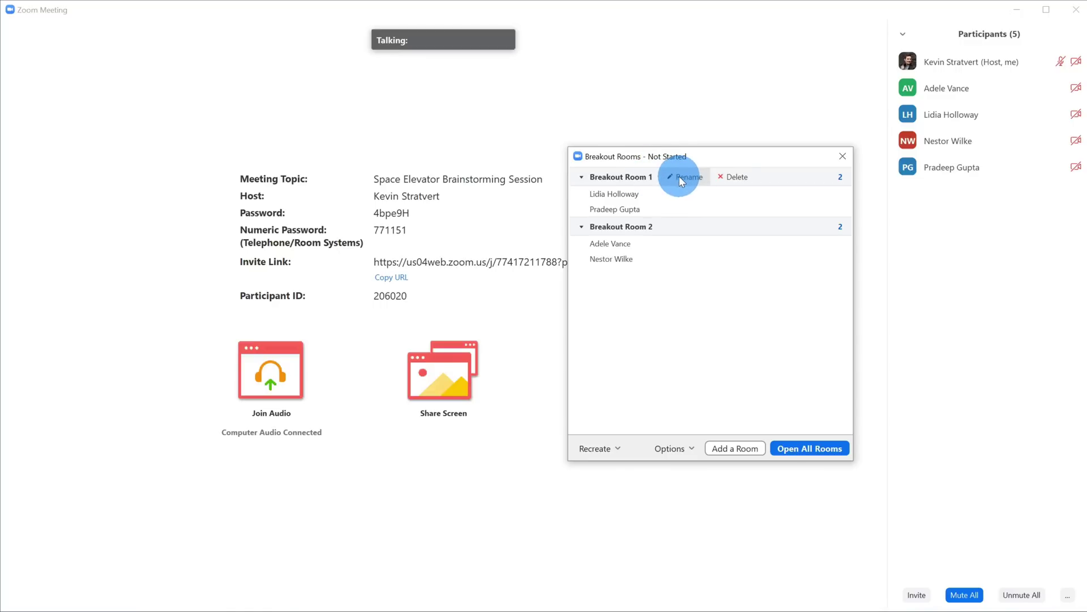
pyautogui.click(680, 176)
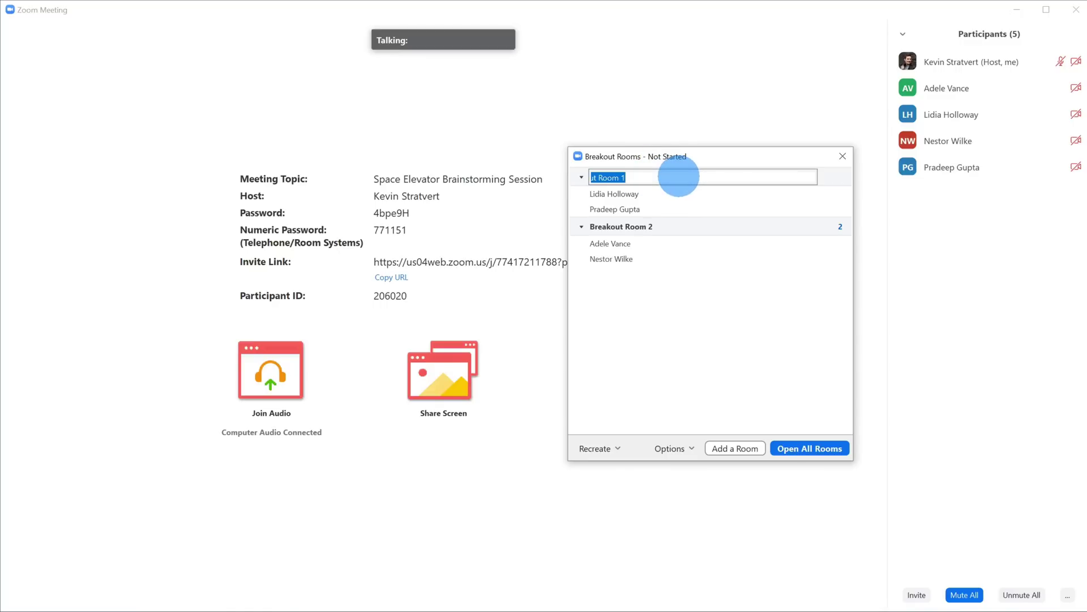
pyautogui.moveTo(687, 177); pyautogui.dragTo(553, 177)
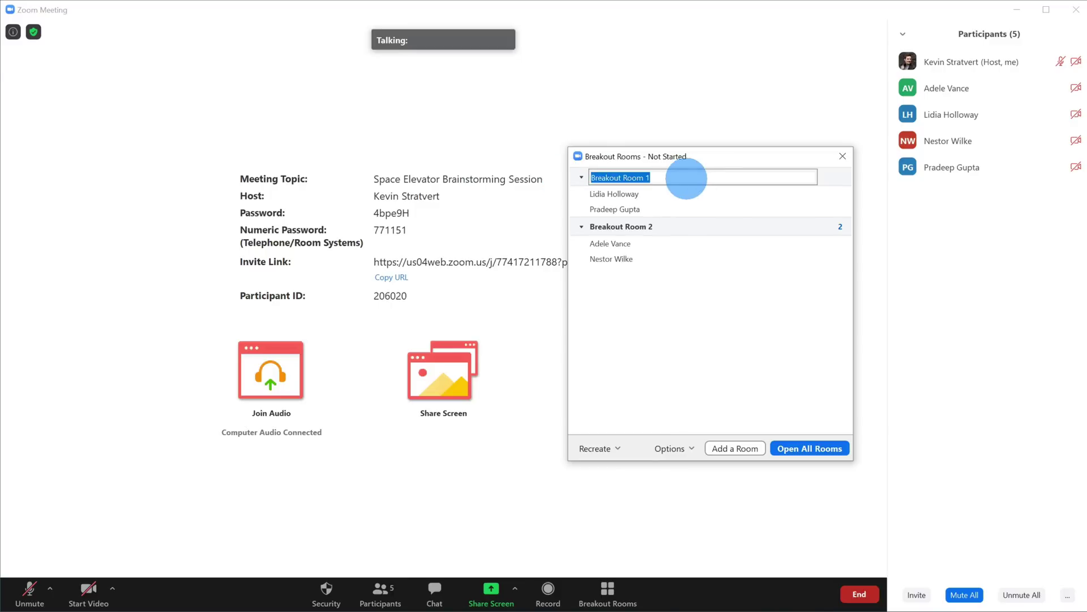
pyautogui.click(678, 318)
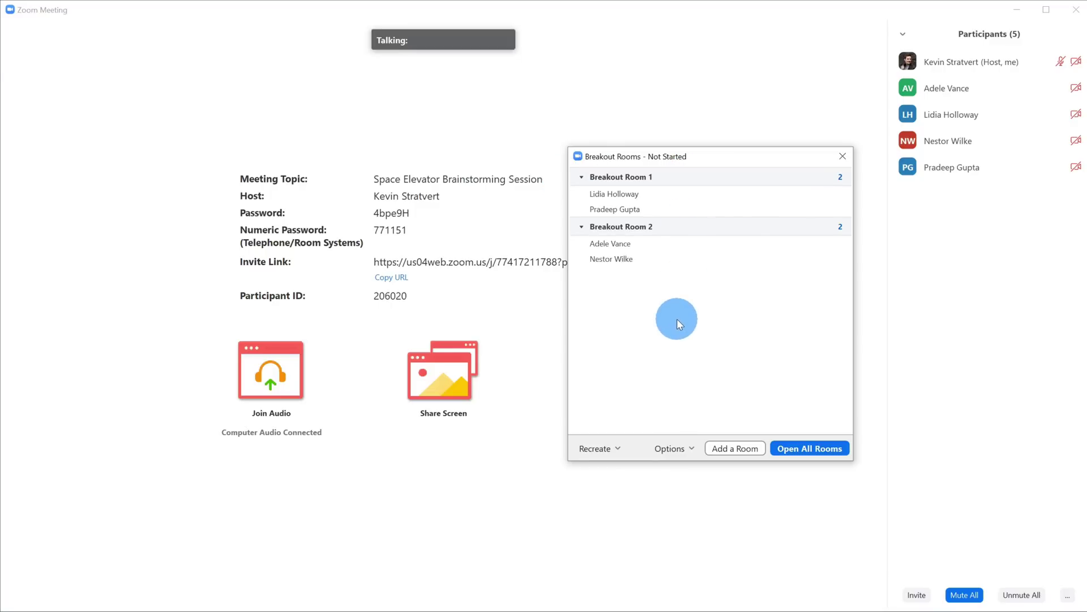
pyautogui.moveTo(695, 170)
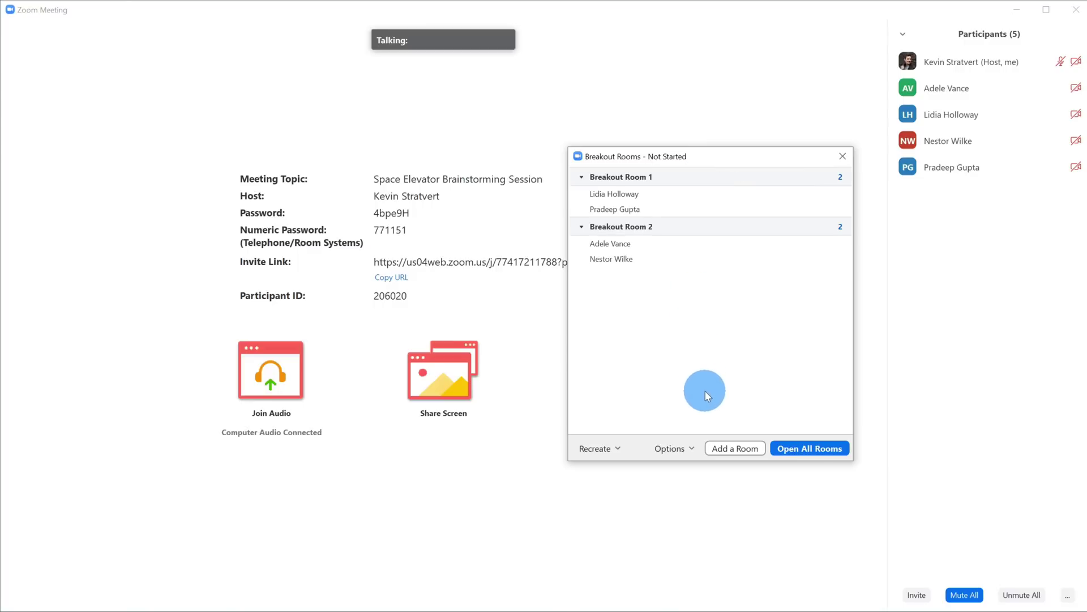
# Step: Add Breakout Room 3, delete it again with Yes, and open the breakout room Options
pyautogui.click(741, 450)
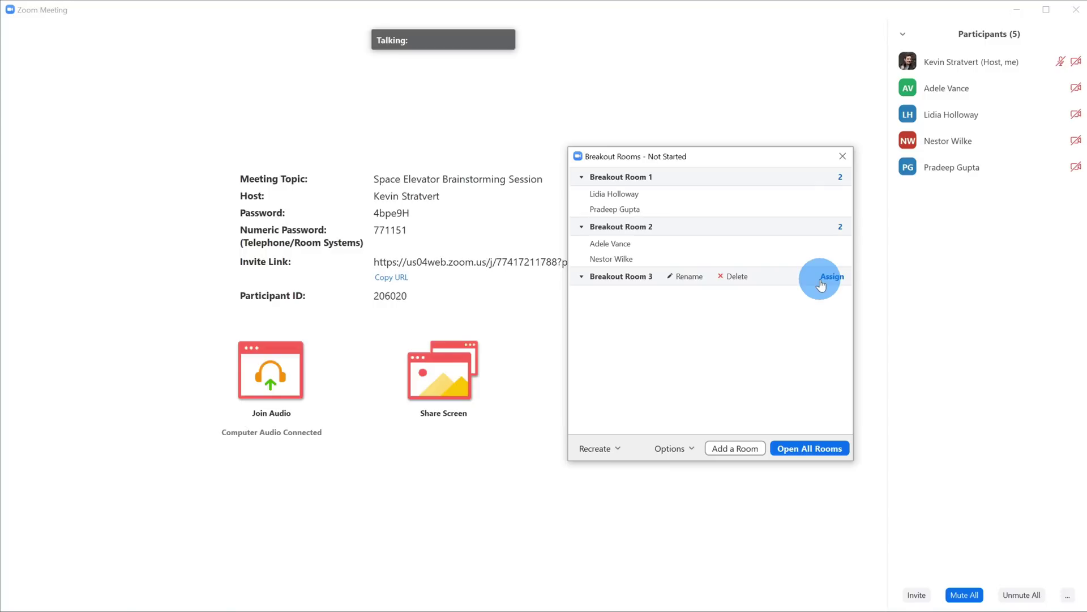
pyautogui.click(732, 277)
pyautogui.click(793, 283)
pyautogui.click(685, 448)
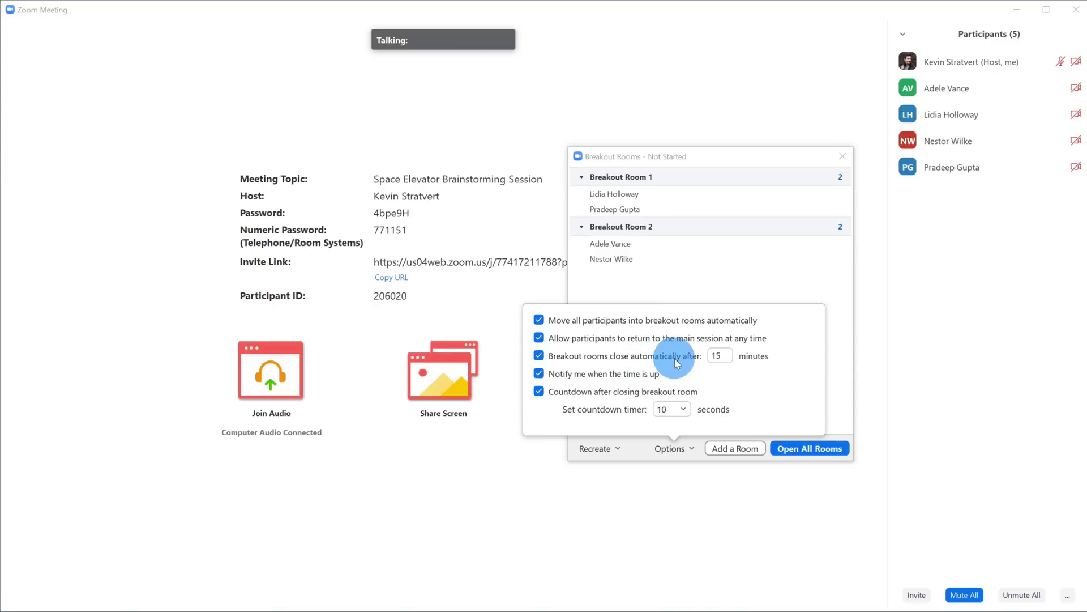
pyautogui.click(725, 355)
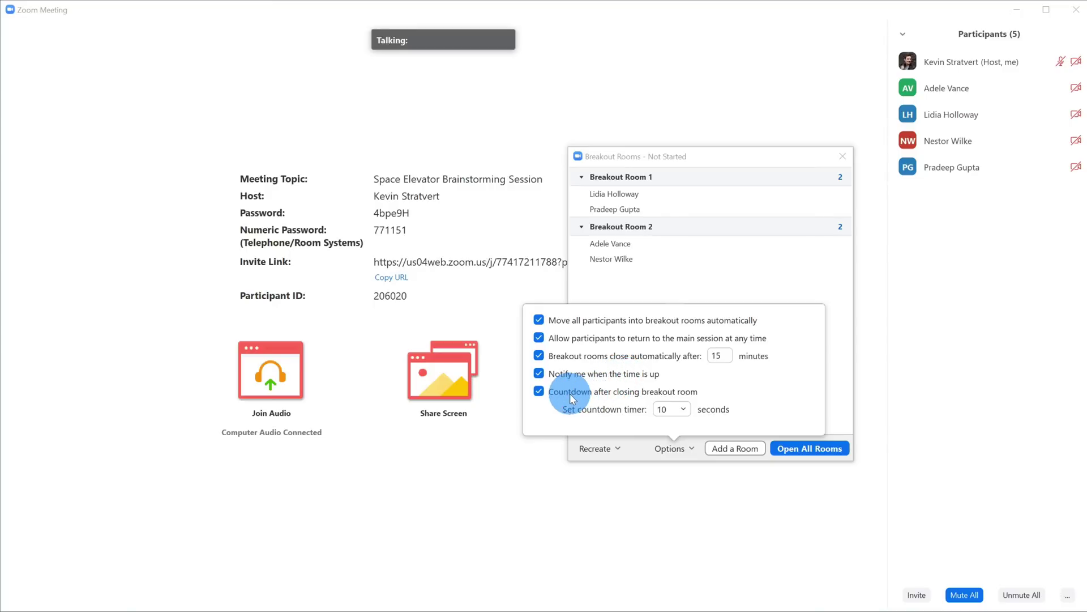
pyautogui.click(674, 407)
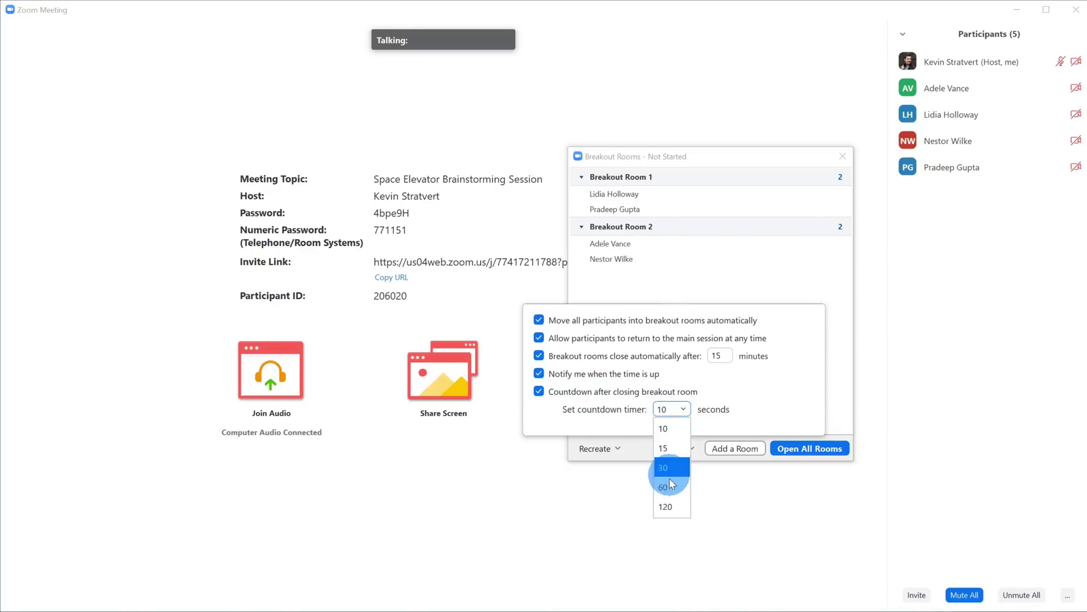
pyautogui.click(675, 430)
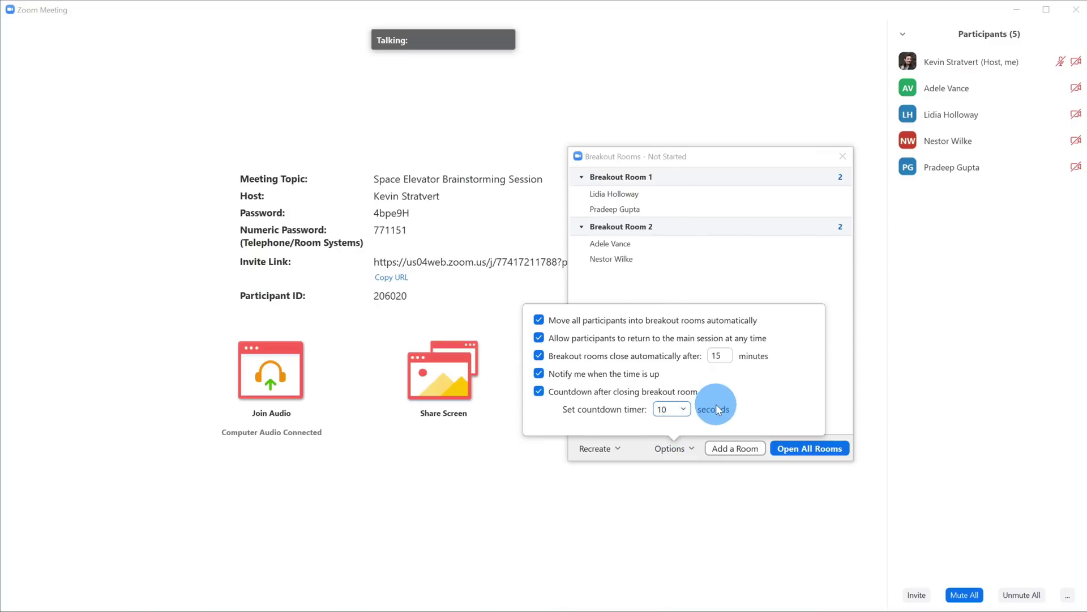
pyautogui.click(680, 446)
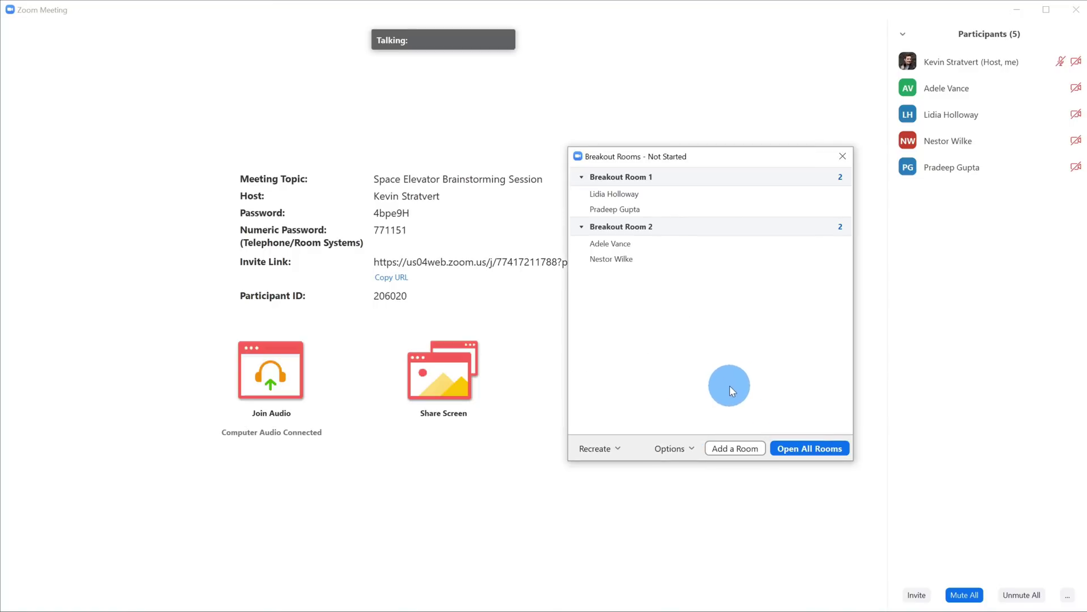
# Step: Open all breakout rooms, then check a participant's Move to choices and dismiss without moving
pyautogui.click(815, 449)
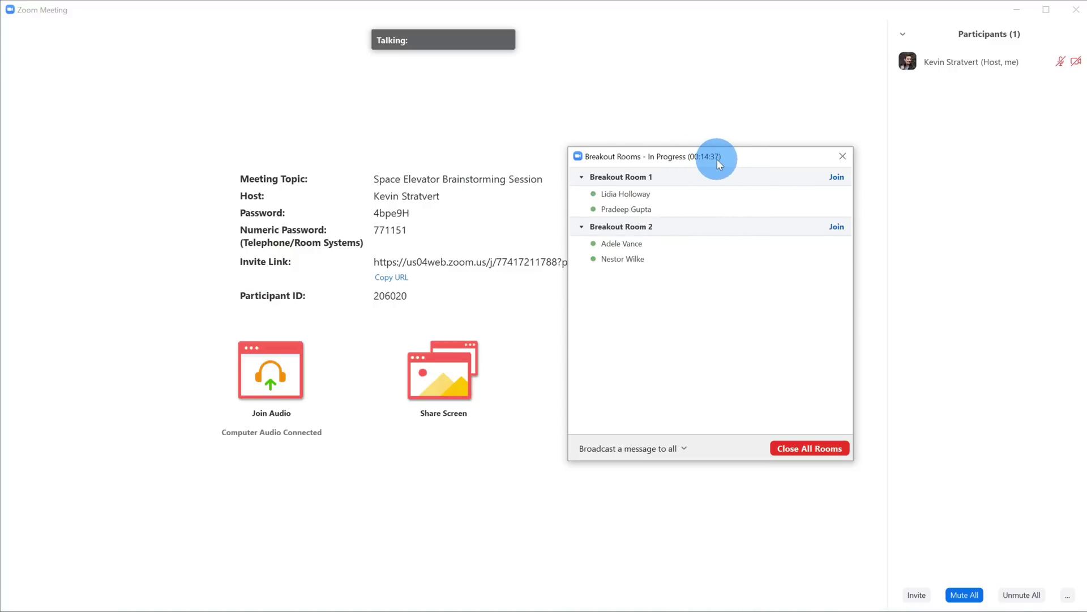
pyautogui.moveTo(793, 218)
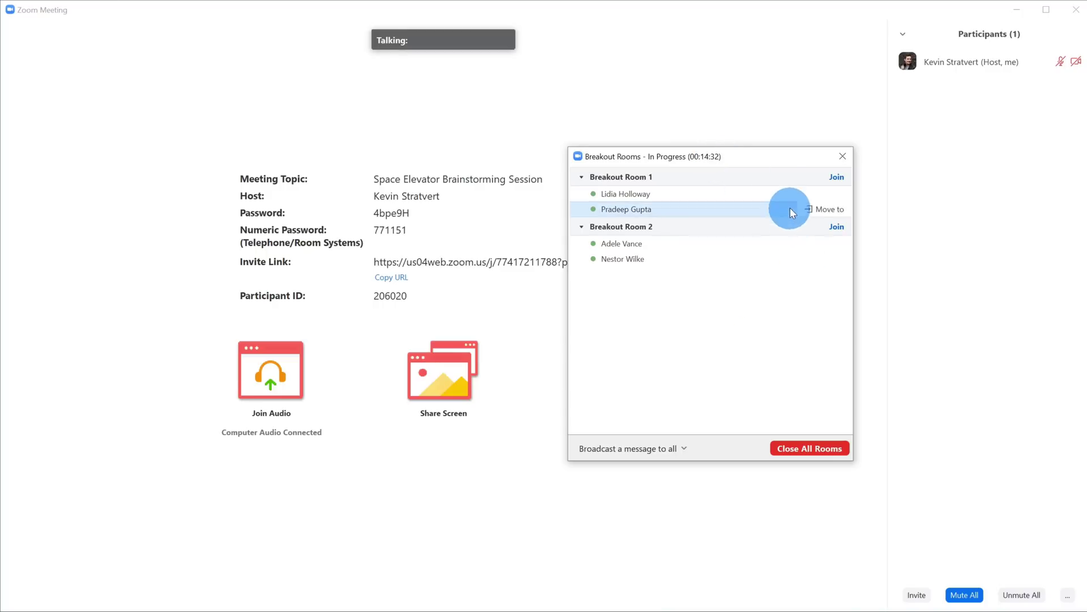
pyautogui.moveTo(791, 193)
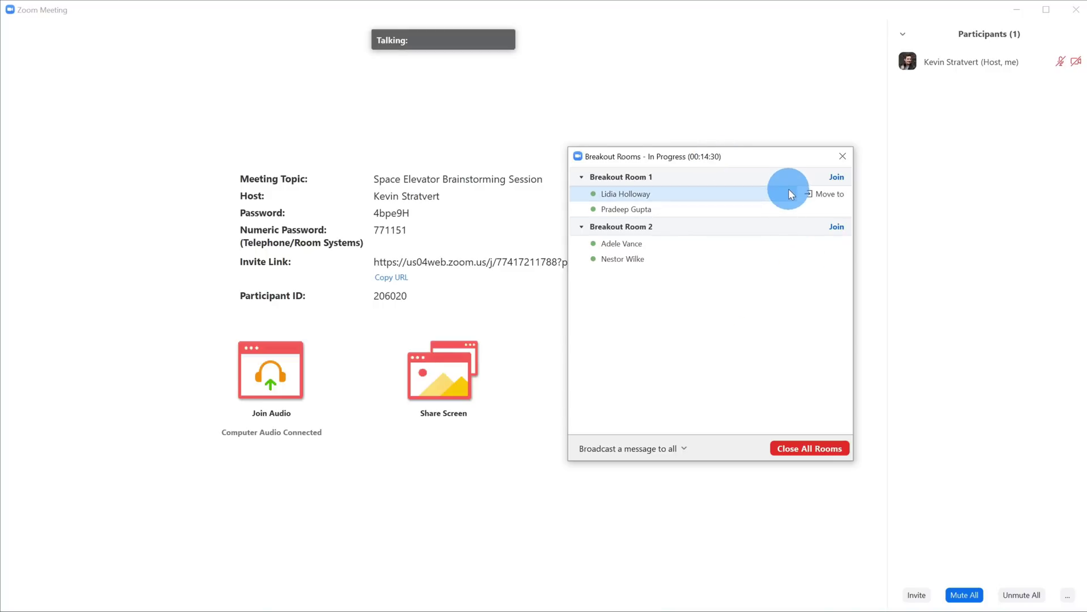
pyautogui.click(827, 195)
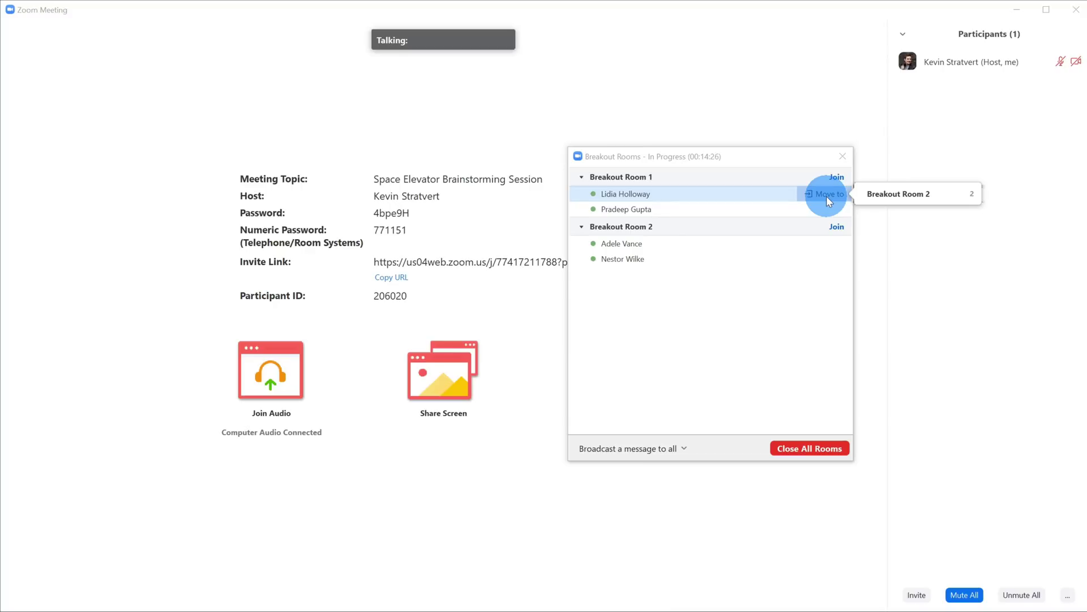
pyautogui.click(793, 305)
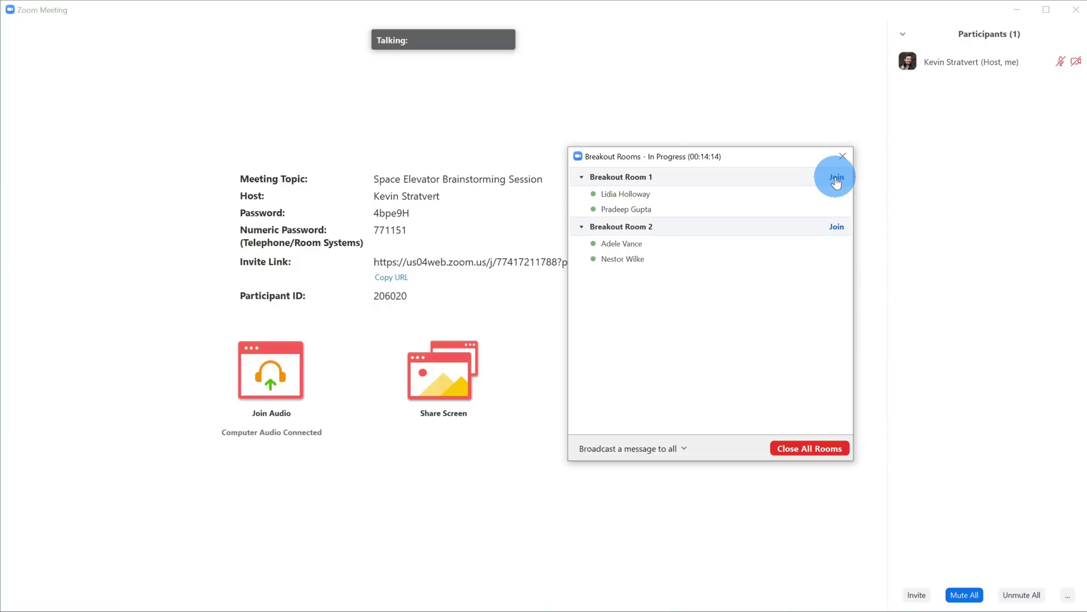
# Step: Join Breakout Room 1 as host, then choose Leave Breakout Room to return to the main session
pyautogui.click(837, 179)
pyautogui.click(903, 191)
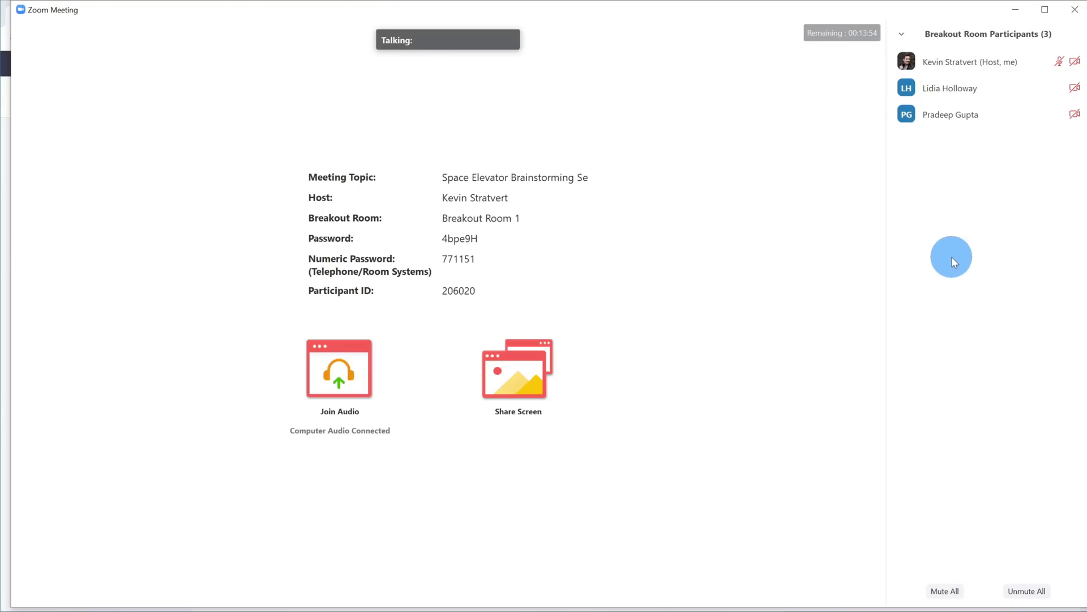
pyautogui.moveTo(481, 544)
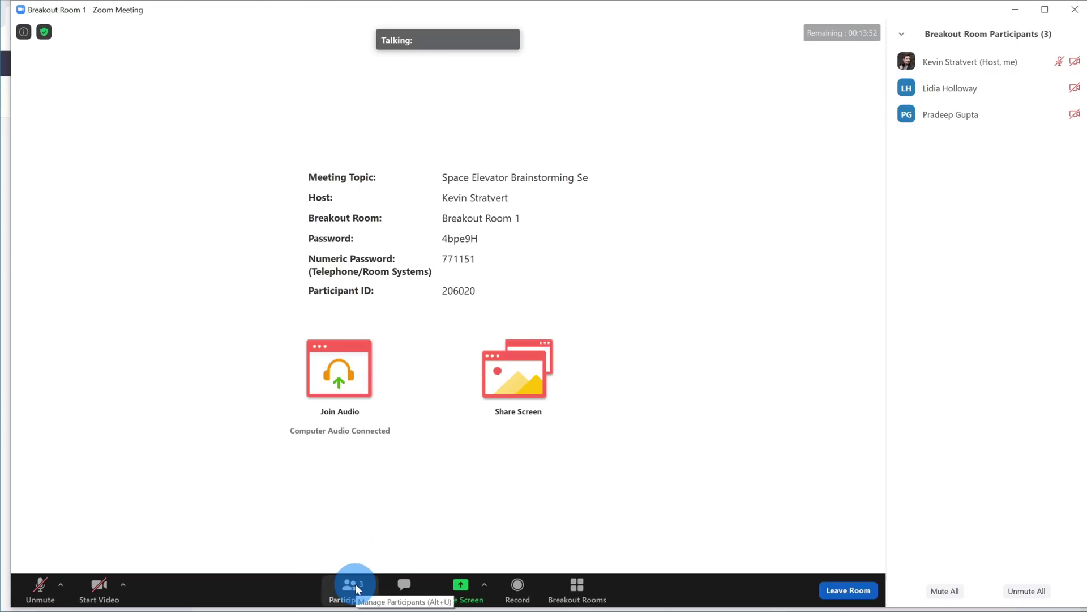
pyautogui.moveTo(1012, 69)
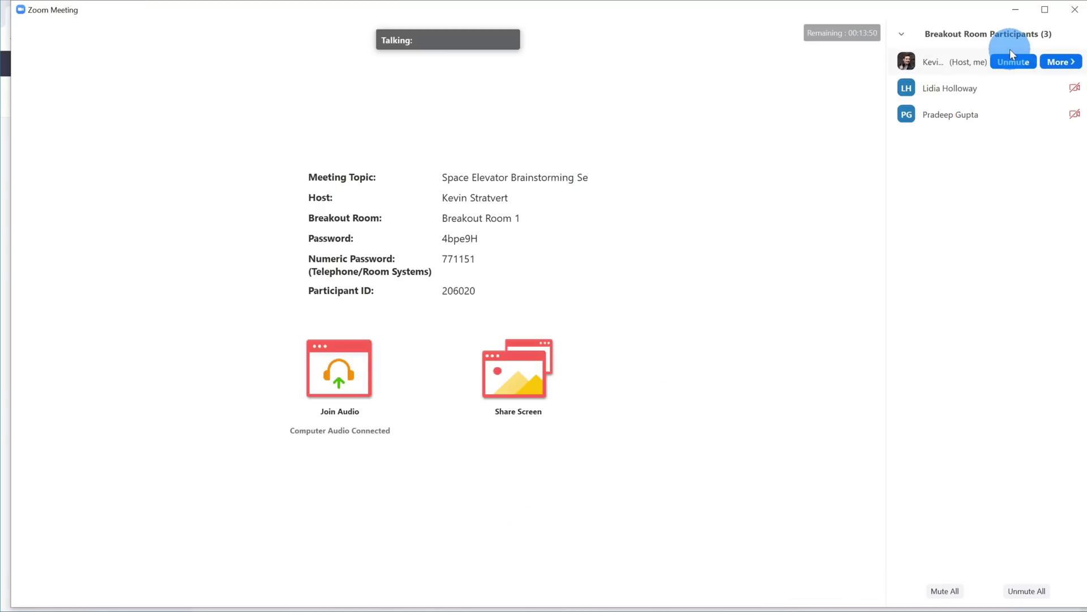
pyautogui.moveTo(1017, 115)
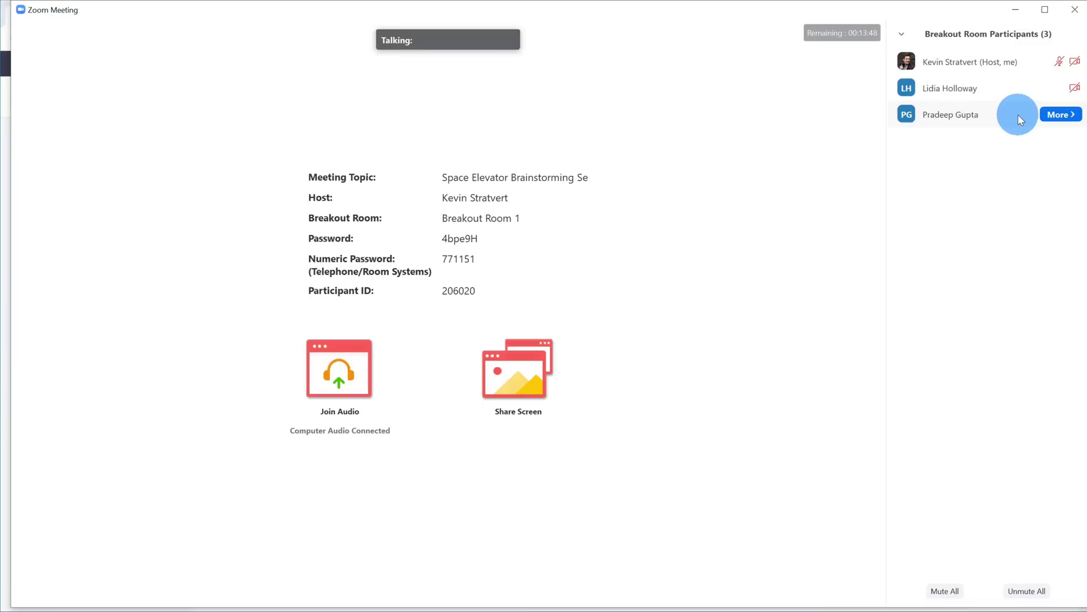
pyautogui.moveTo(540, 283)
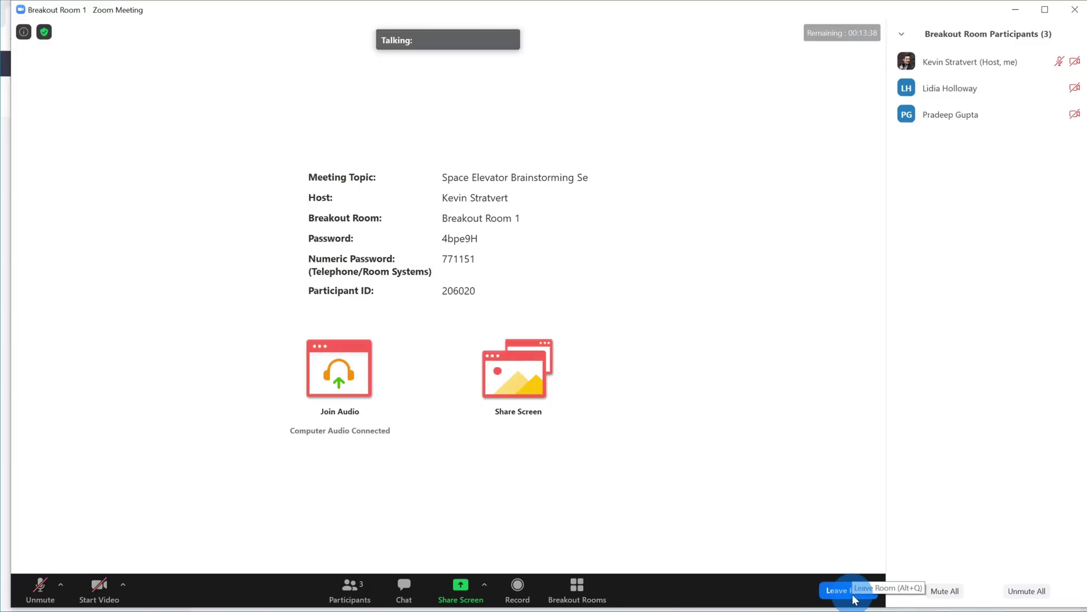
pyautogui.click(853, 598)
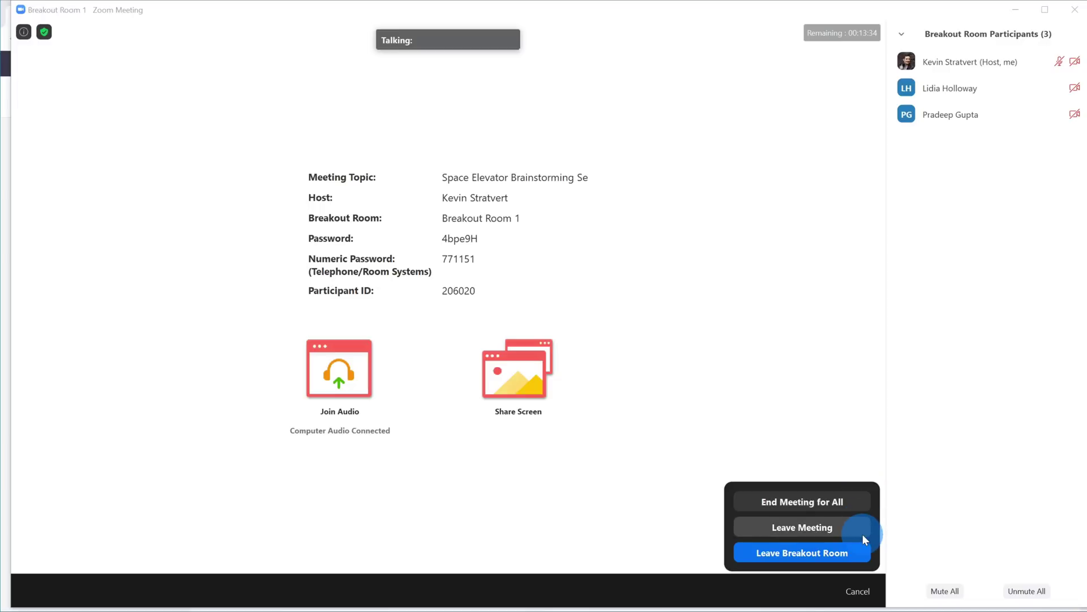
pyautogui.click(846, 559)
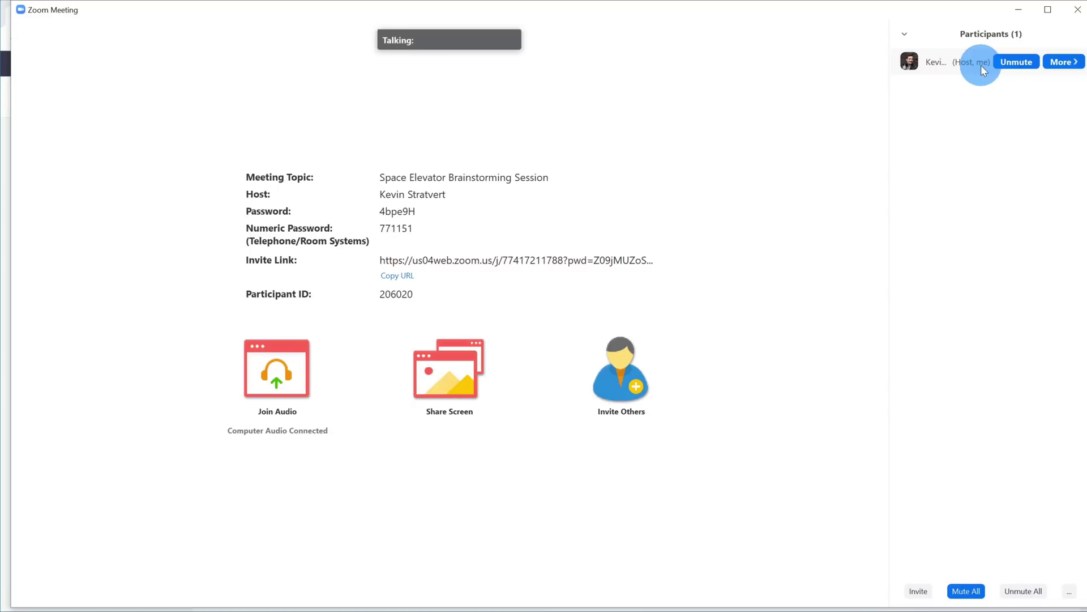
# Step: From the Breakout Rooms overview, broadcast 'Wrap up soon' to all breakout rooms
pyautogui.moveTo(644, 305)
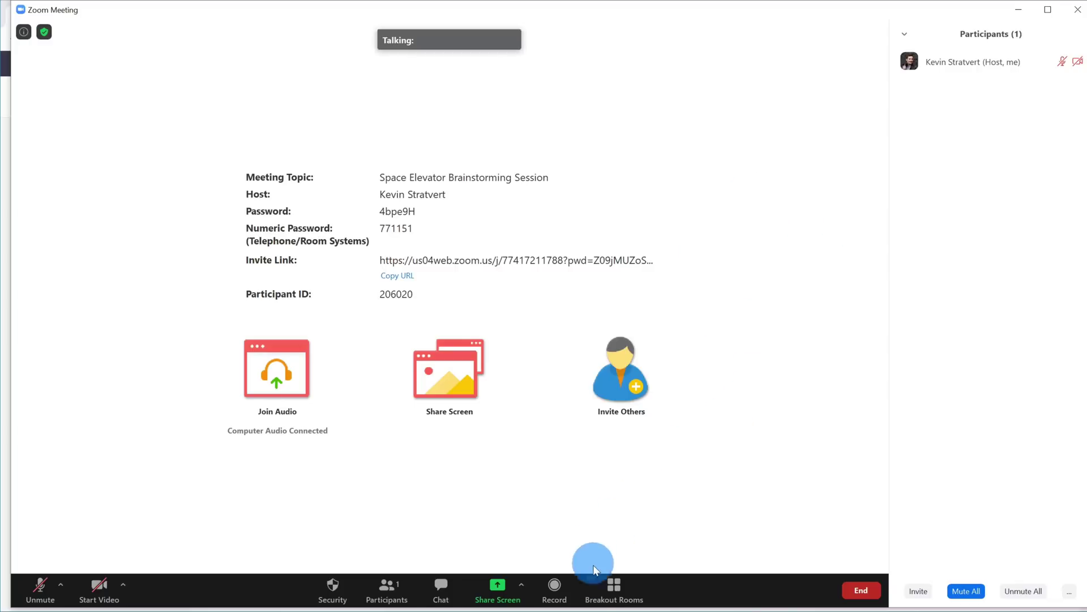
pyautogui.click(615, 592)
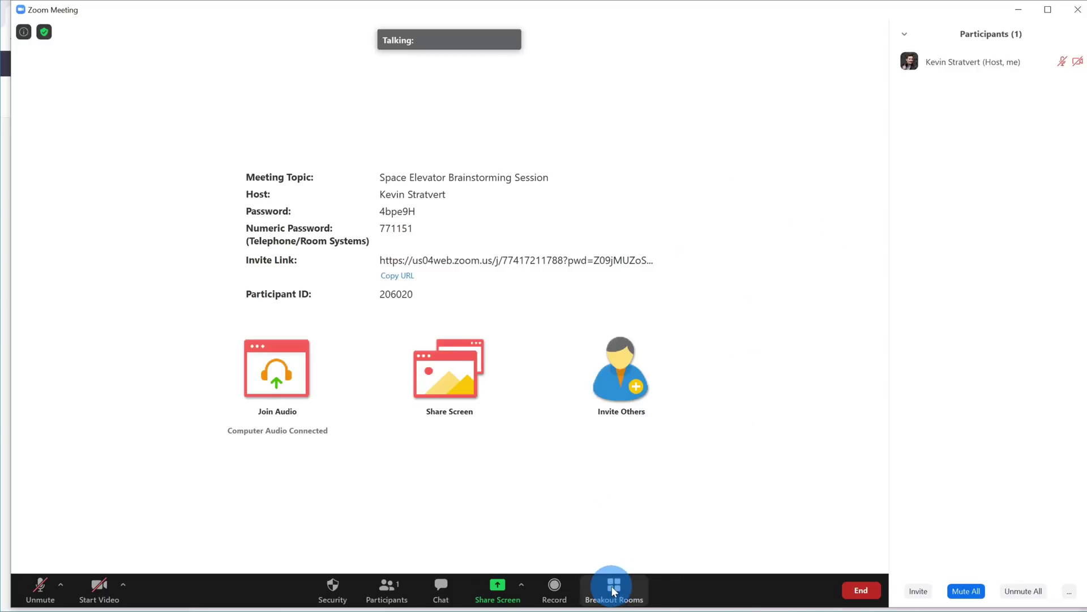
pyautogui.moveTo(721, 151); pyautogui.dragTo(717, 99)
pyautogui.moveTo(733, 138)
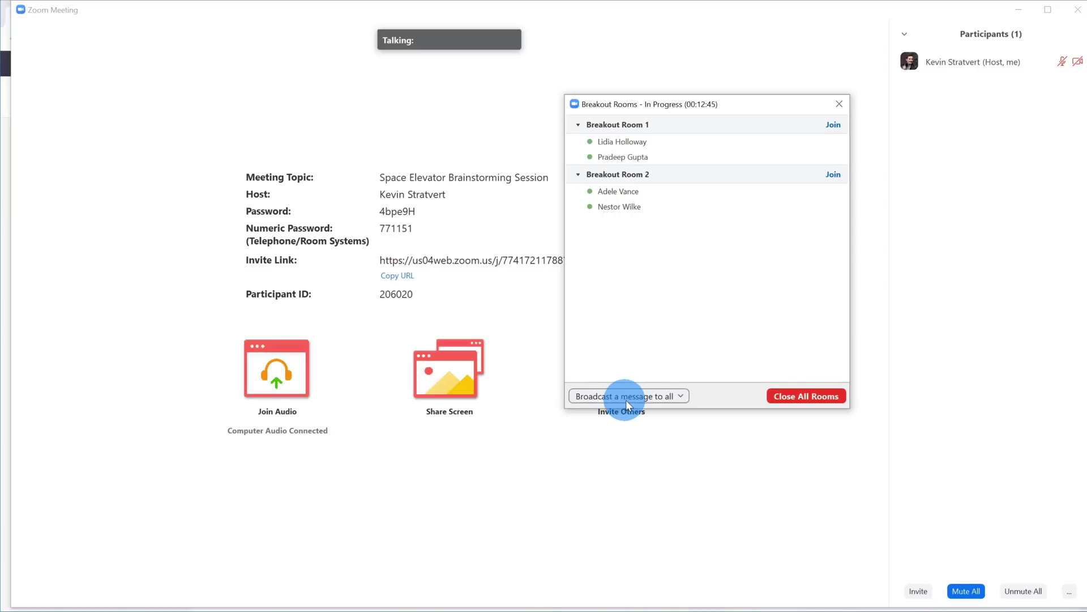
pyautogui.click(681, 400)
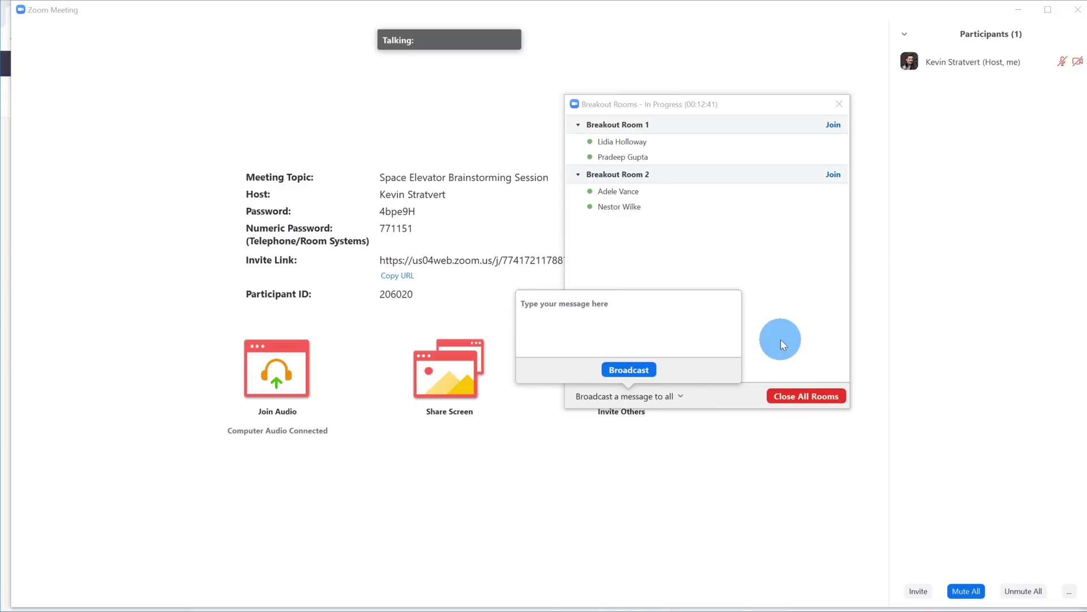
pyautogui.write('Wrap up soon')
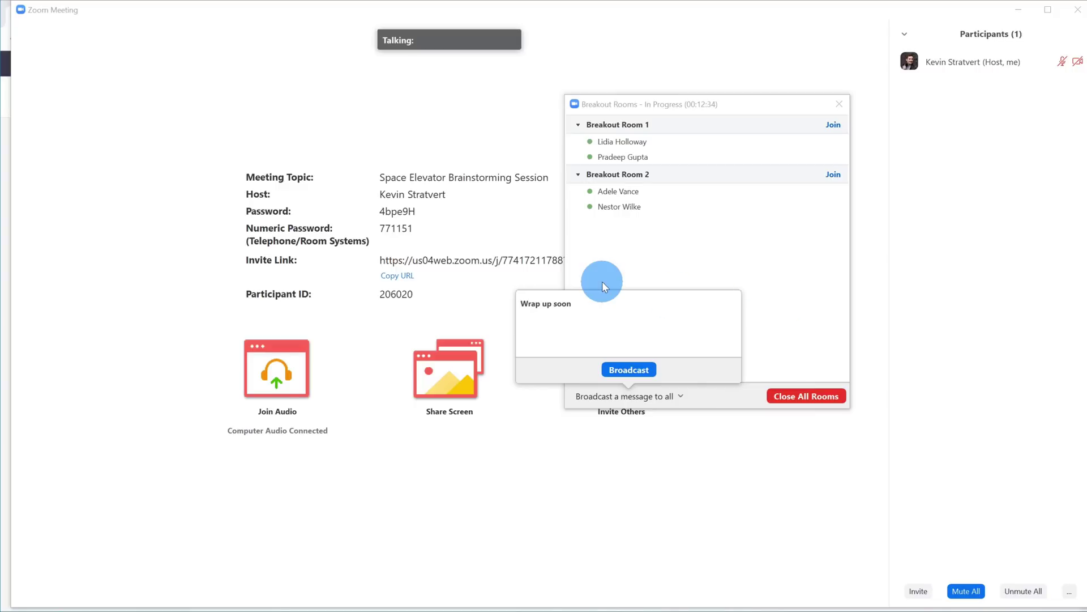
pyautogui.click(639, 370)
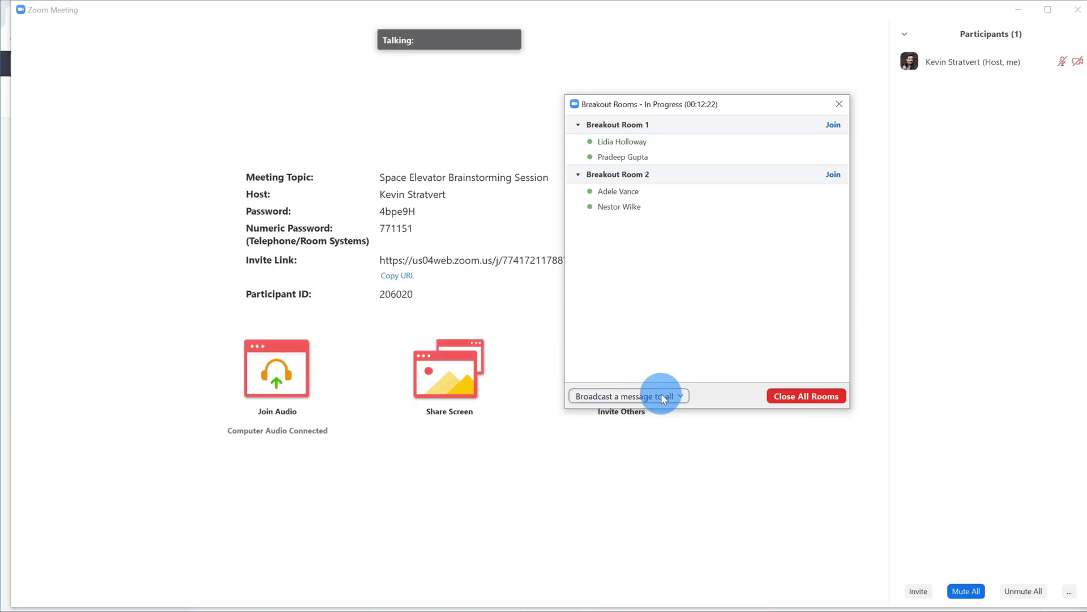
# Step: Close all breakout rooms and dismiss the Breakout Rooms window
pyautogui.click(800, 396)
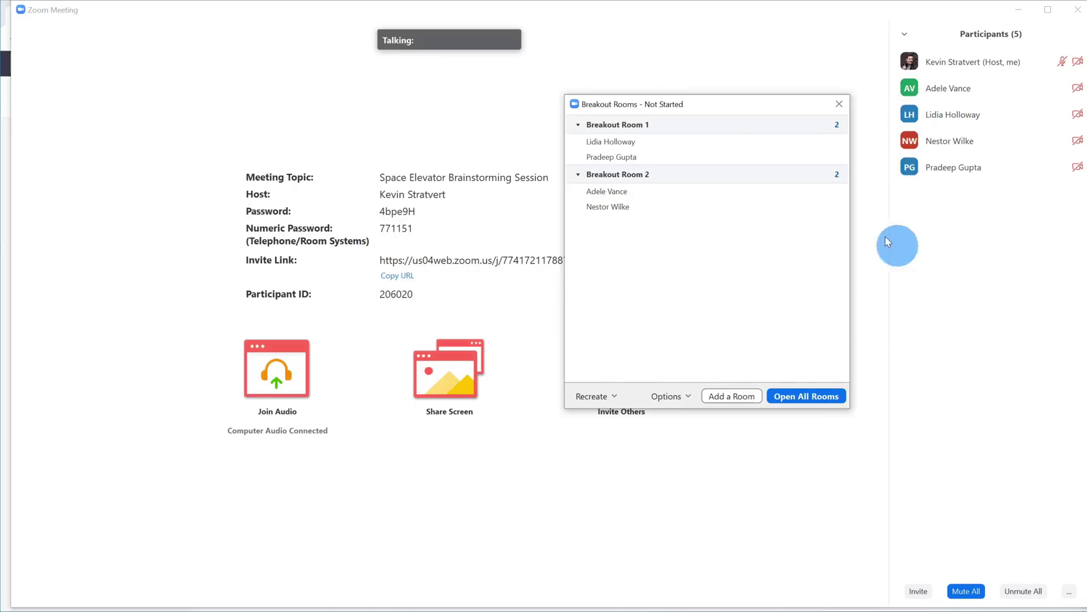
pyautogui.click(840, 102)
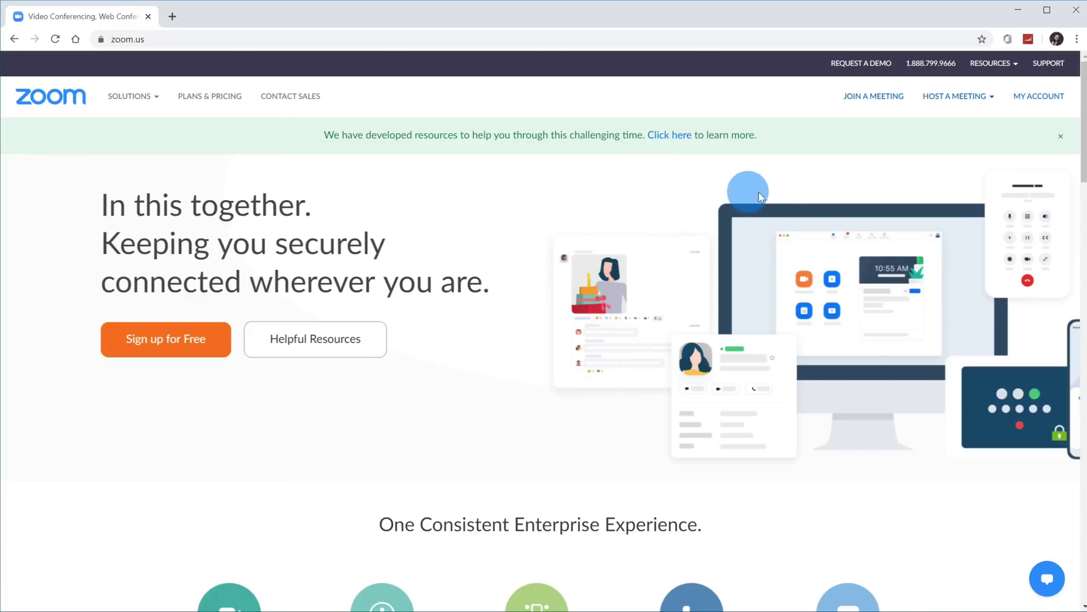
# Step: Open the Space Elevator Brainstorming Session from the account's Meetings list
pyautogui.click(1034, 100)
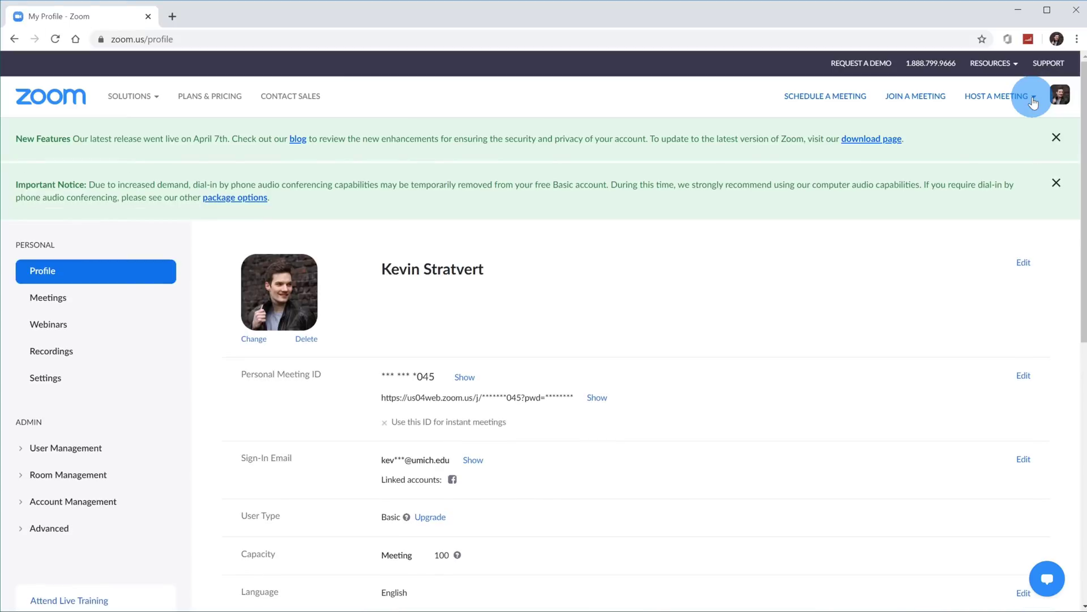
pyautogui.click(75, 306)
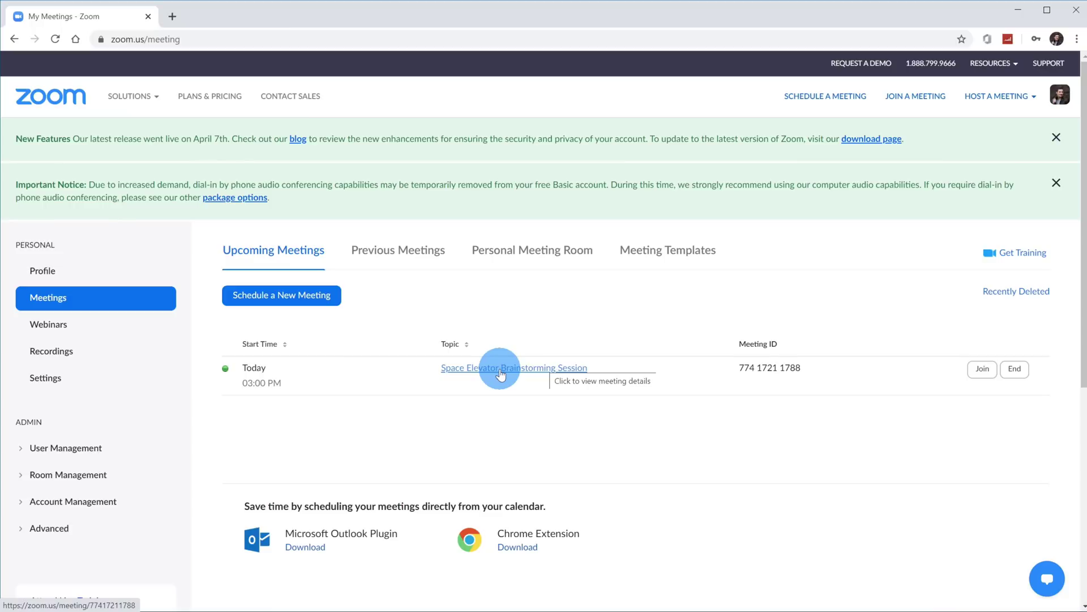
pyautogui.click(501, 372)
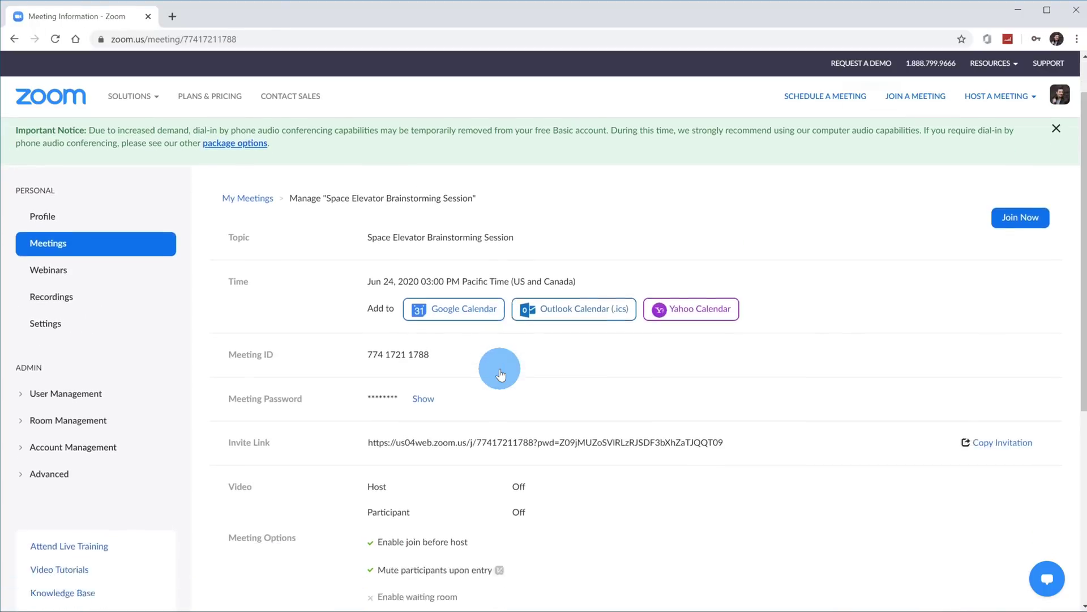
# Step: Edit the meeting and enable Breakout Room pre-assign
pyautogui.scroll(-4, 501, 373)
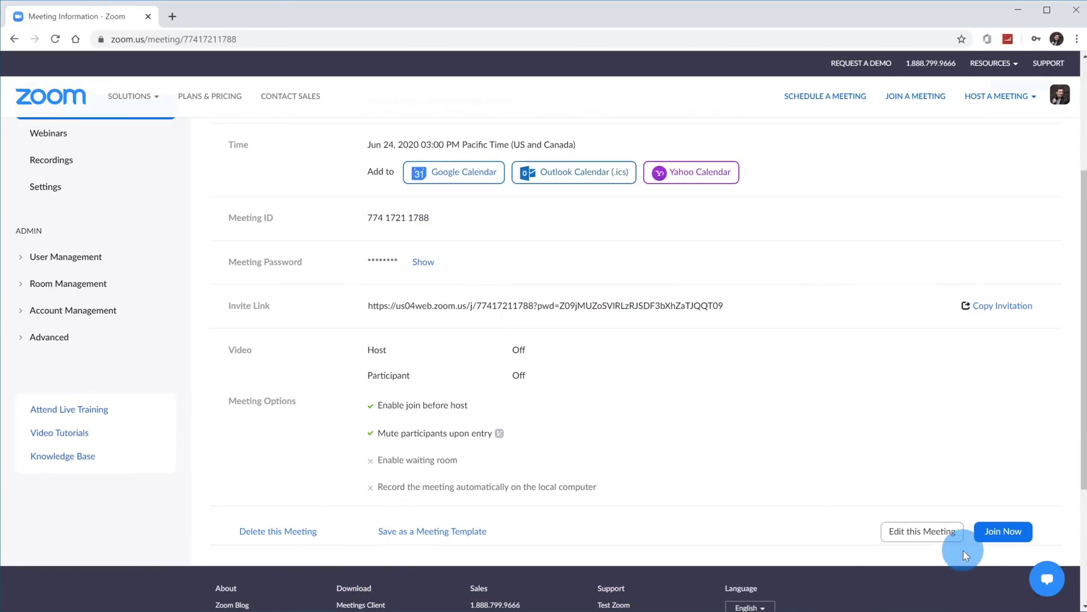
pyautogui.click(915, 531)
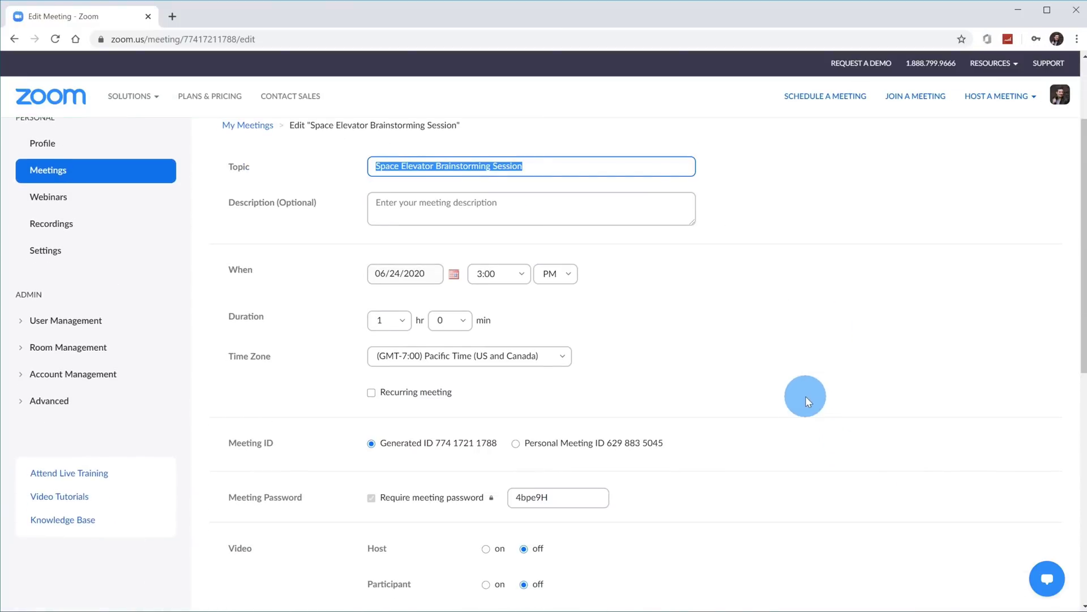
pyautogui.scroll(-5, 806, 396)
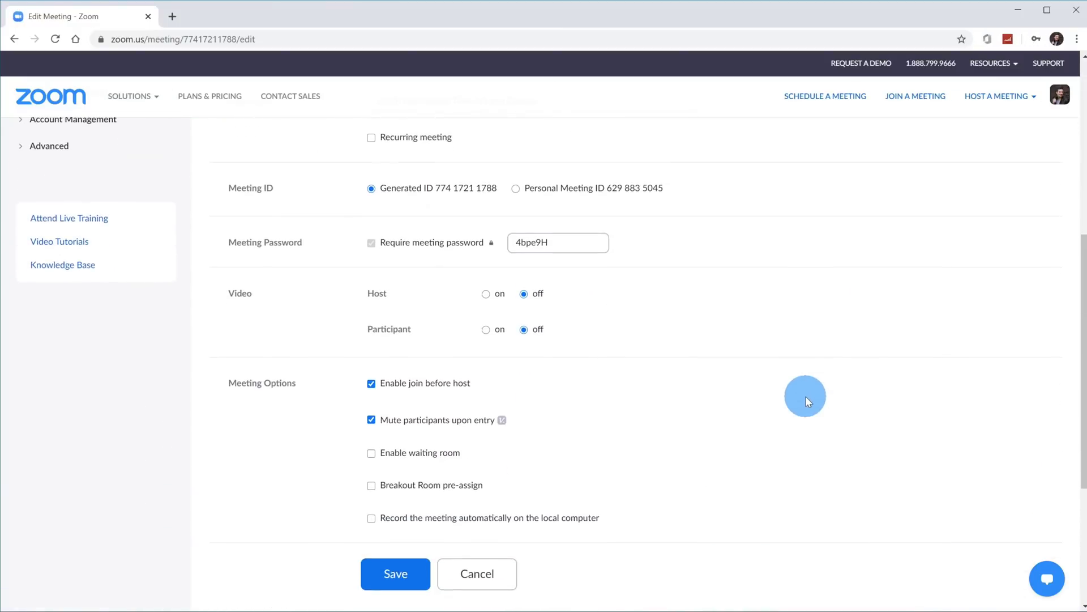
pyautogui.click(371, 486)
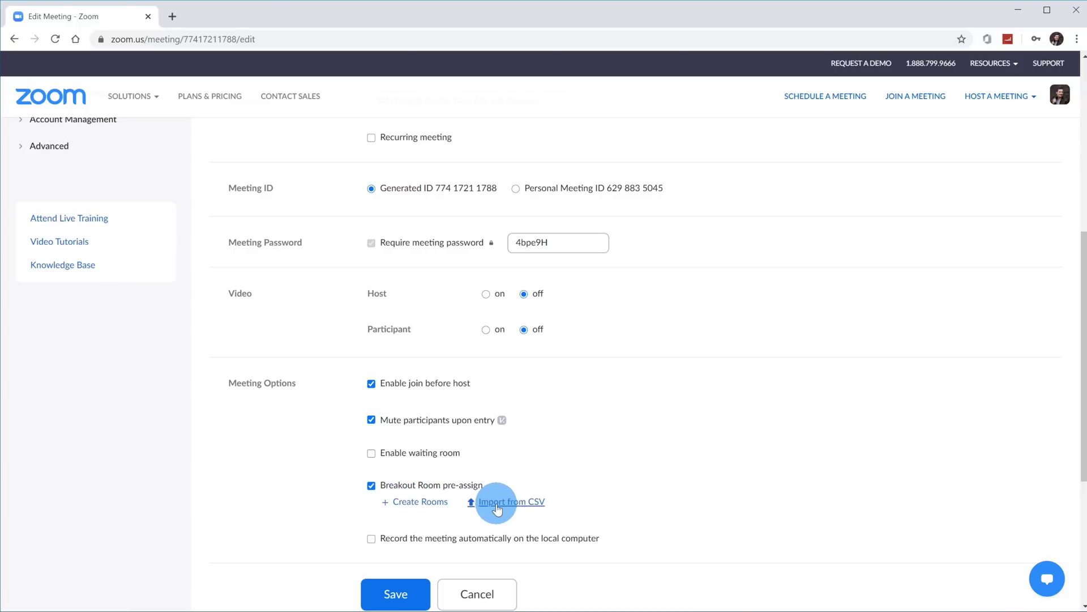
# Step: Create Breakout Room 1 and add the first participant's e-mail address
pyautogui.click(412, 503)
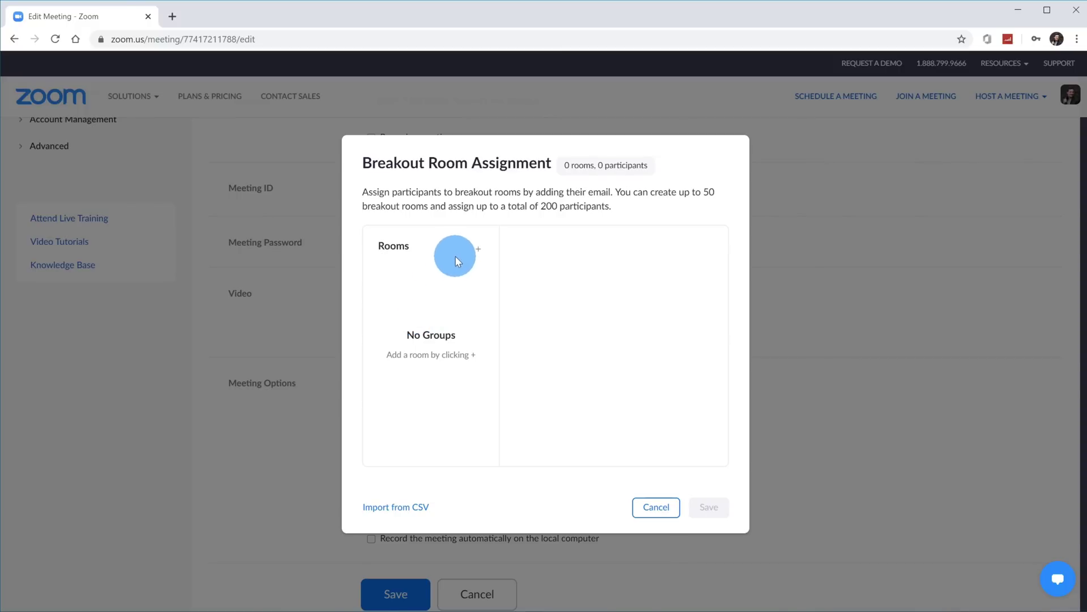
pyautogui.click(478, 249)
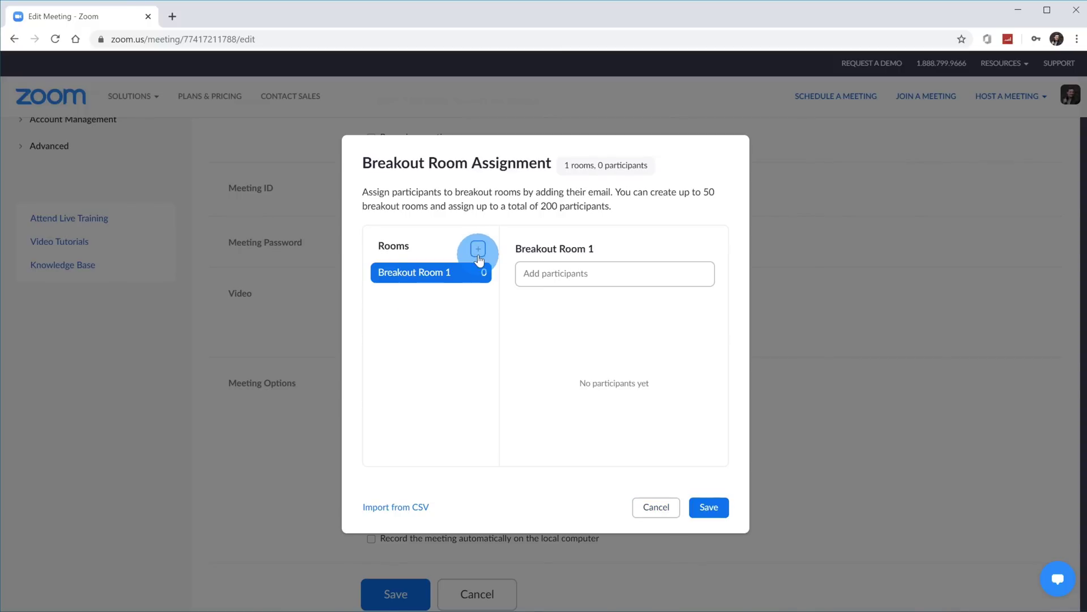
pyautogui.click(560, 274)
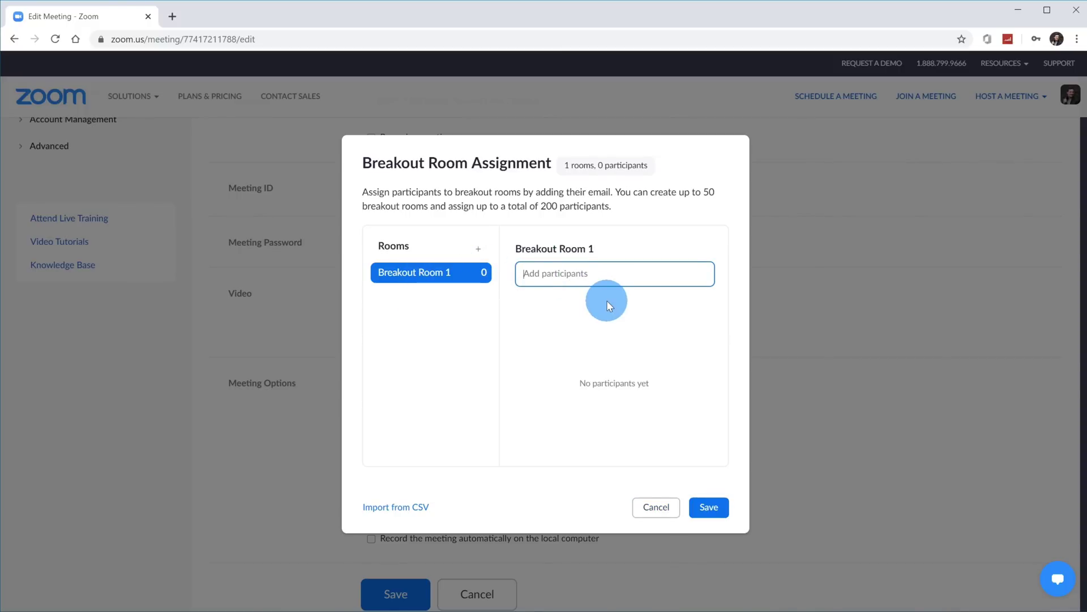
pyautogui.hotkey('ctrl', 'a')
pyautogui.hotkey('ctrl', 'c')
pyautogui.press('Return')
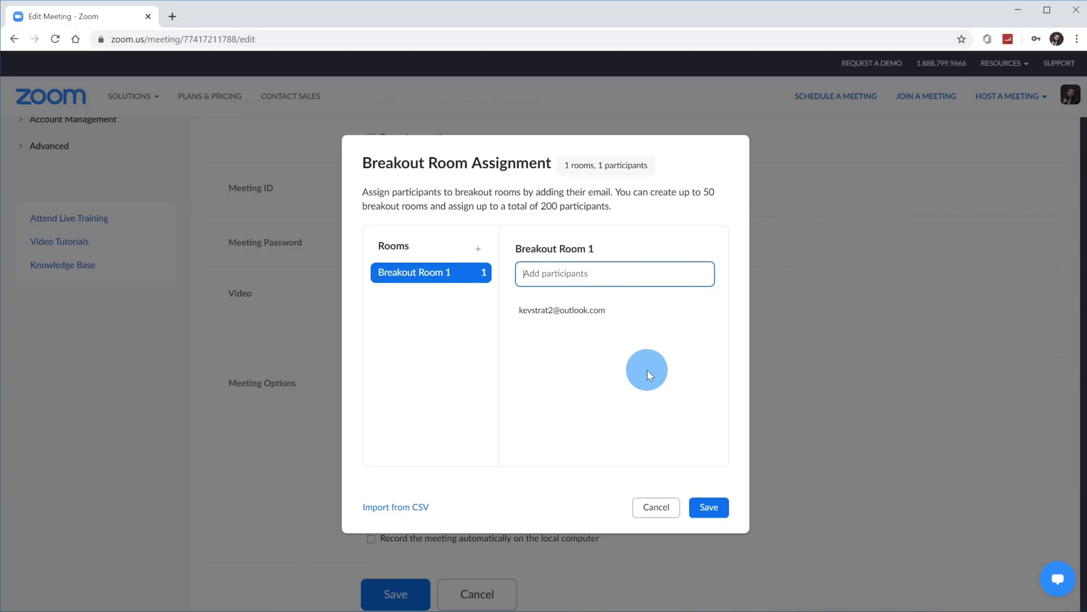
# Step: Add a second participant's e-mail to Room 1 and create an empty Breakout Room 2
pyautogui.hotkey('ctrl', 'v')
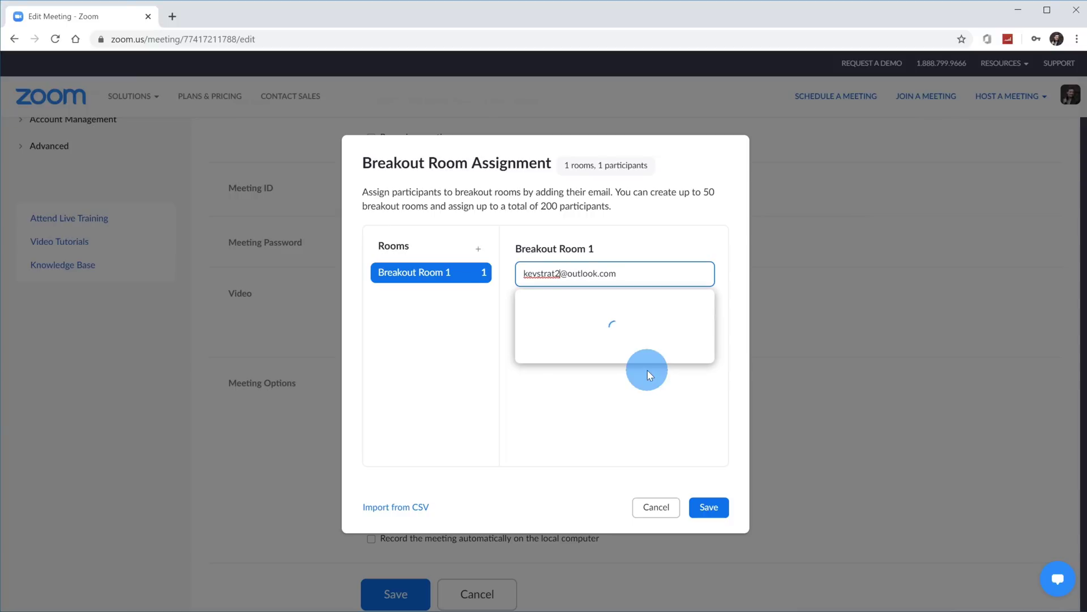
pyautogui.press('Return')
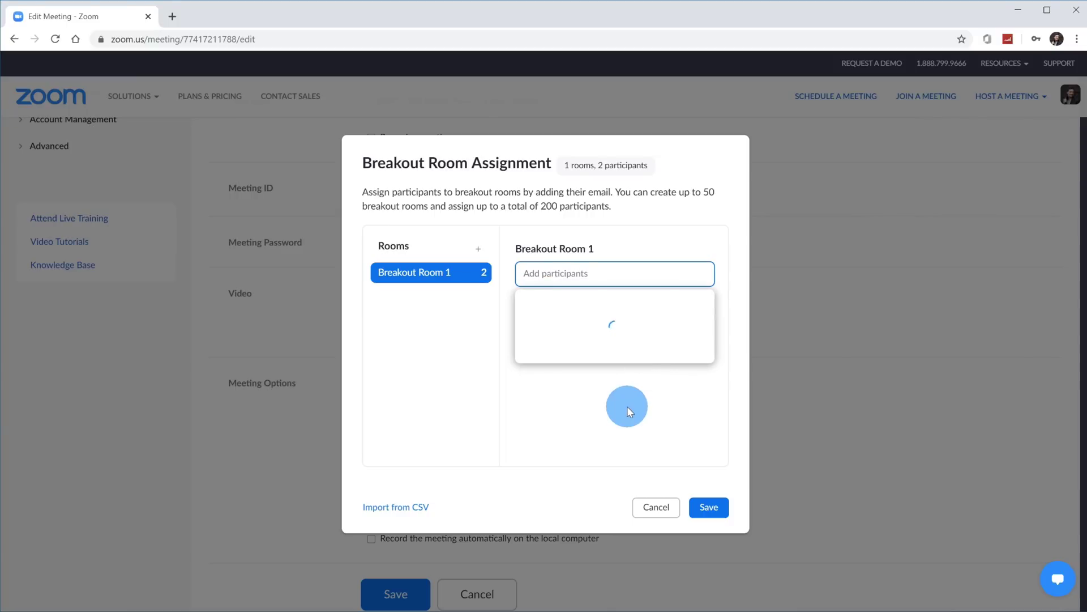
pyautogui.click(478, 248)
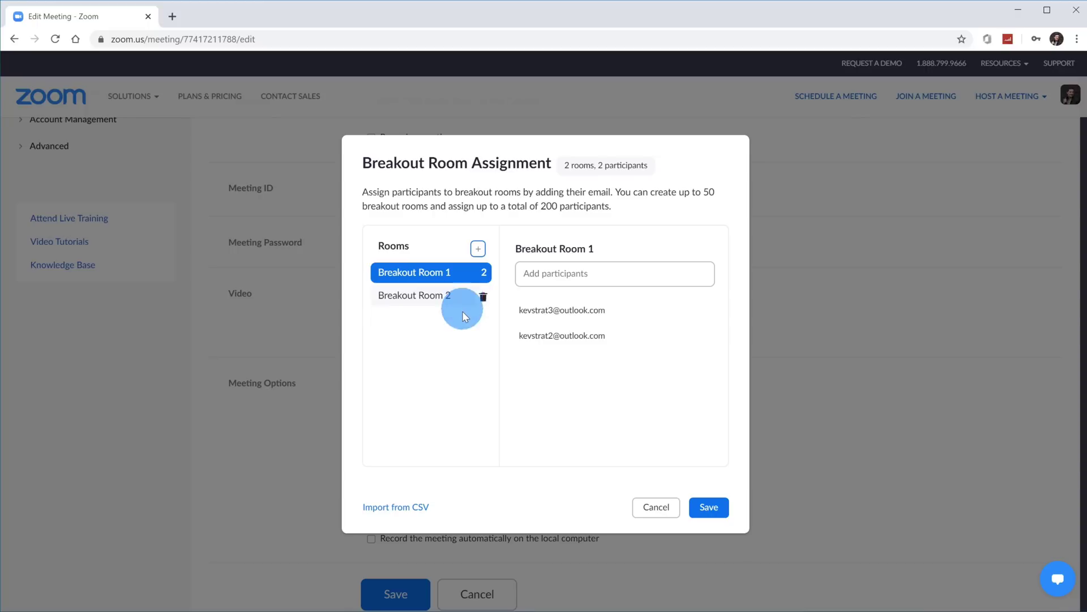